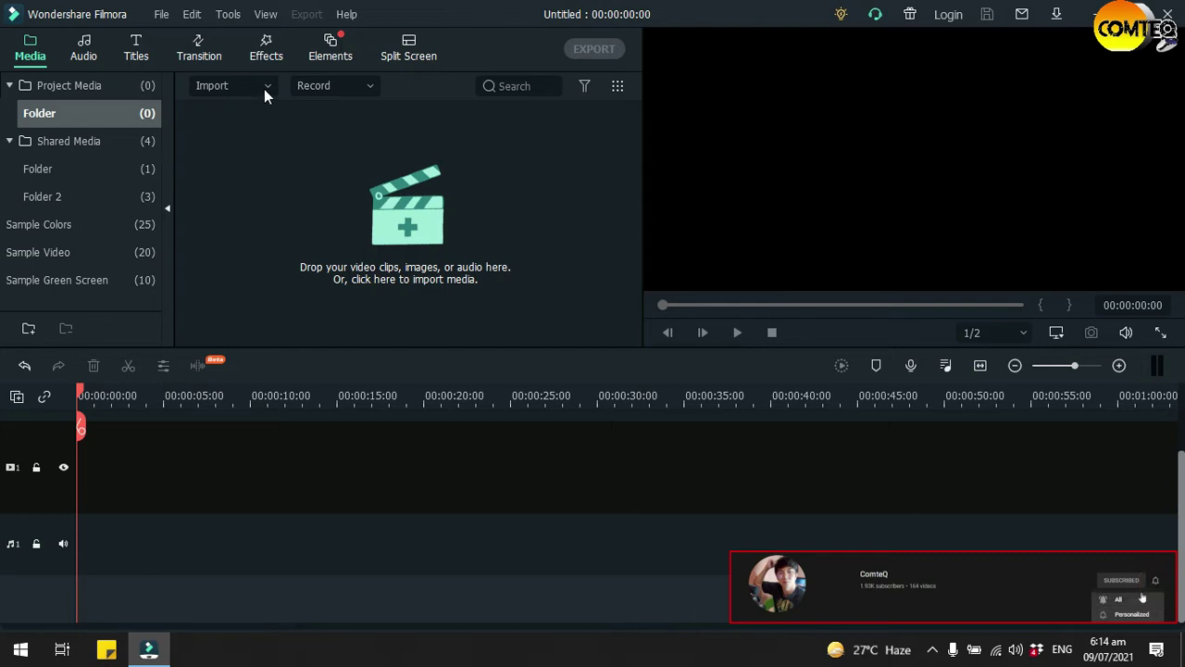
# Step: Import Sample video.mp4 and the JPB - High [NCS Release] track from Desktop's background music folder
pyautogui.click(264, 88)
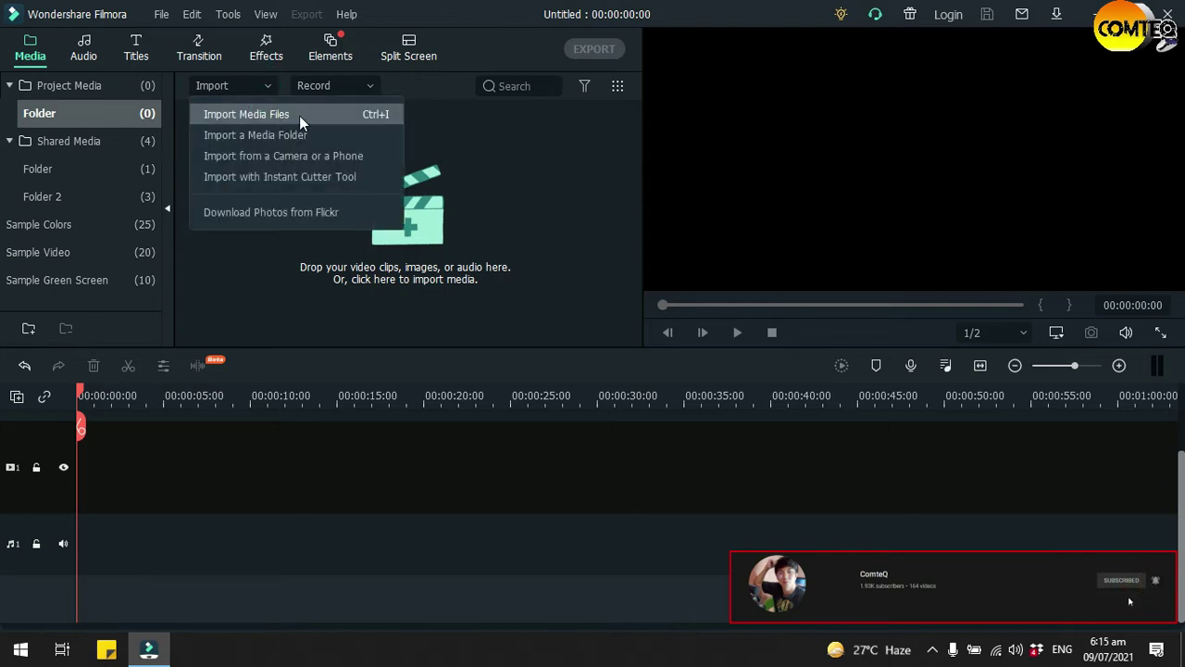
pyautogui.click(300, 115)
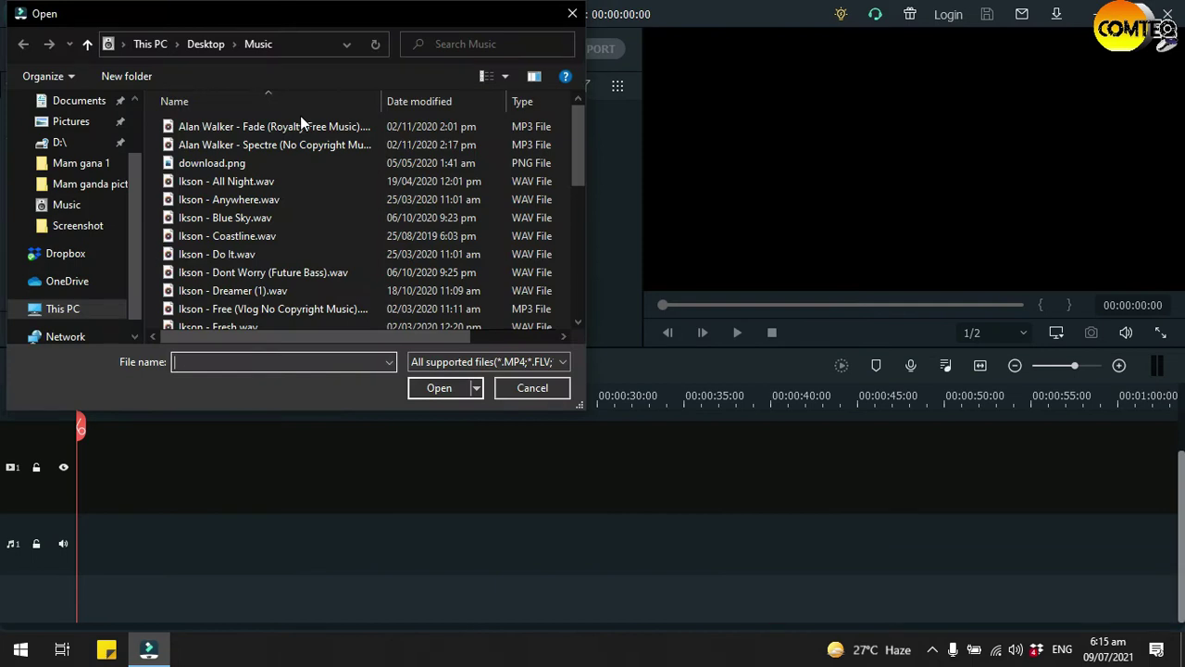
pyautogui.moveTo(137, 219); pyautogui.dragTo(143, 169)
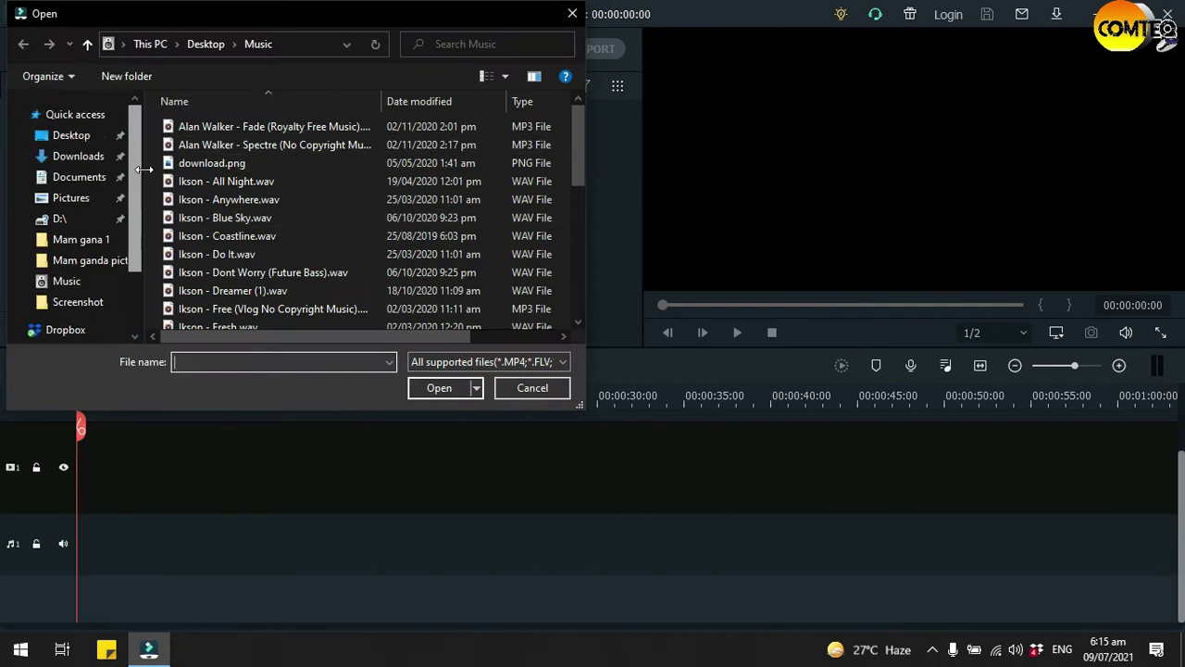
pyautogui.click(99, 141)
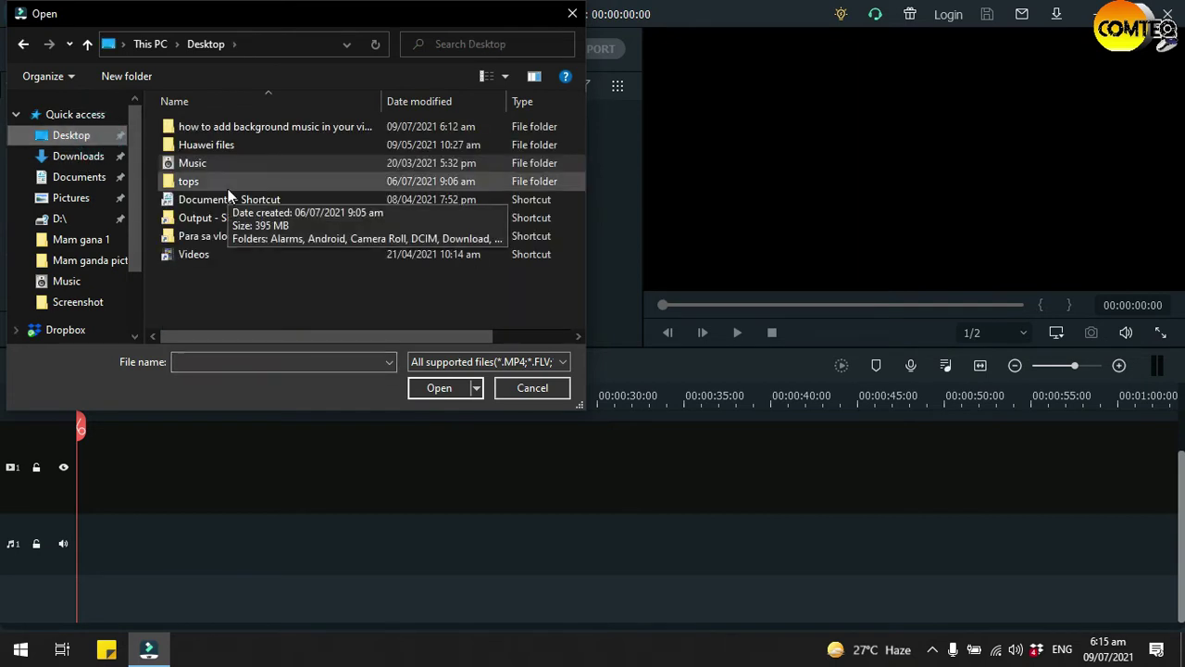
pyautogui.doubleClick(300, 127)
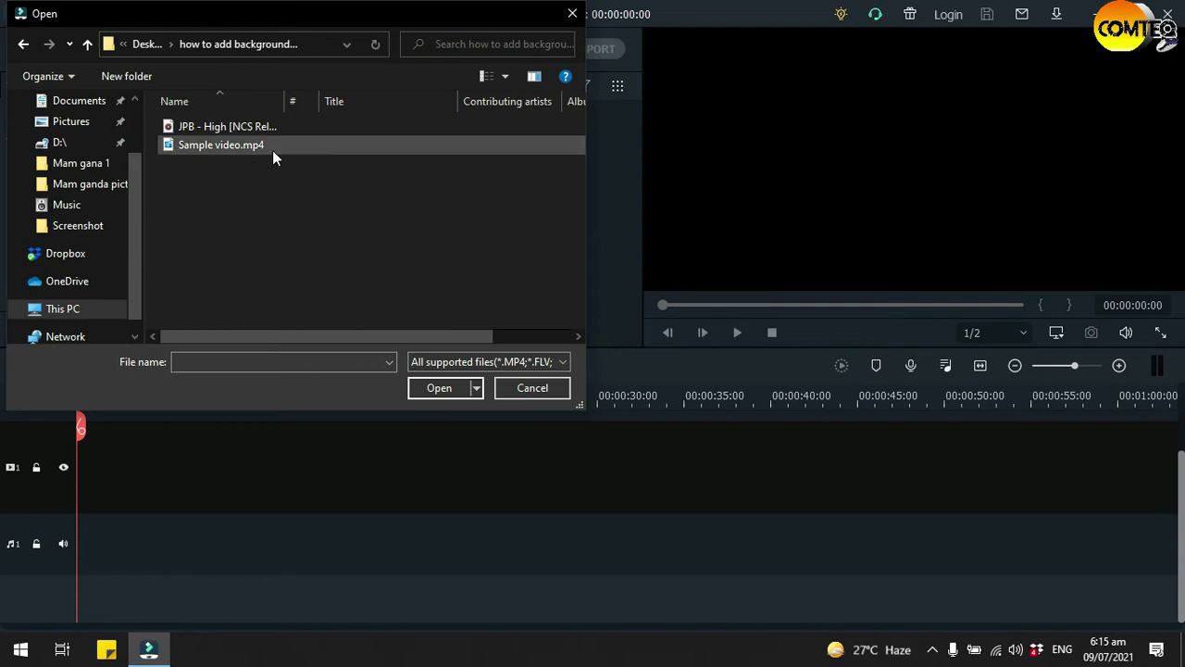
pyautogui.click(272, 150)
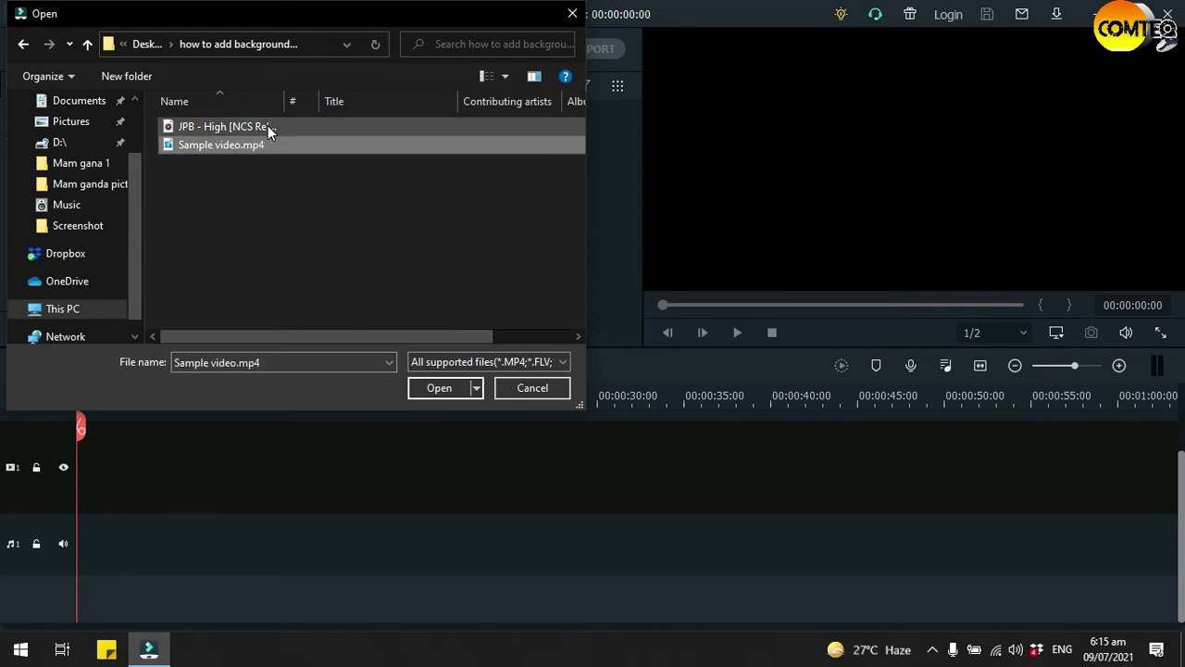
pyautogui.keyDown('ctrl'); pyautogui.click(266, 125); pyautogui.keyUp('ctrl')
pyautogui.click(425, 384)
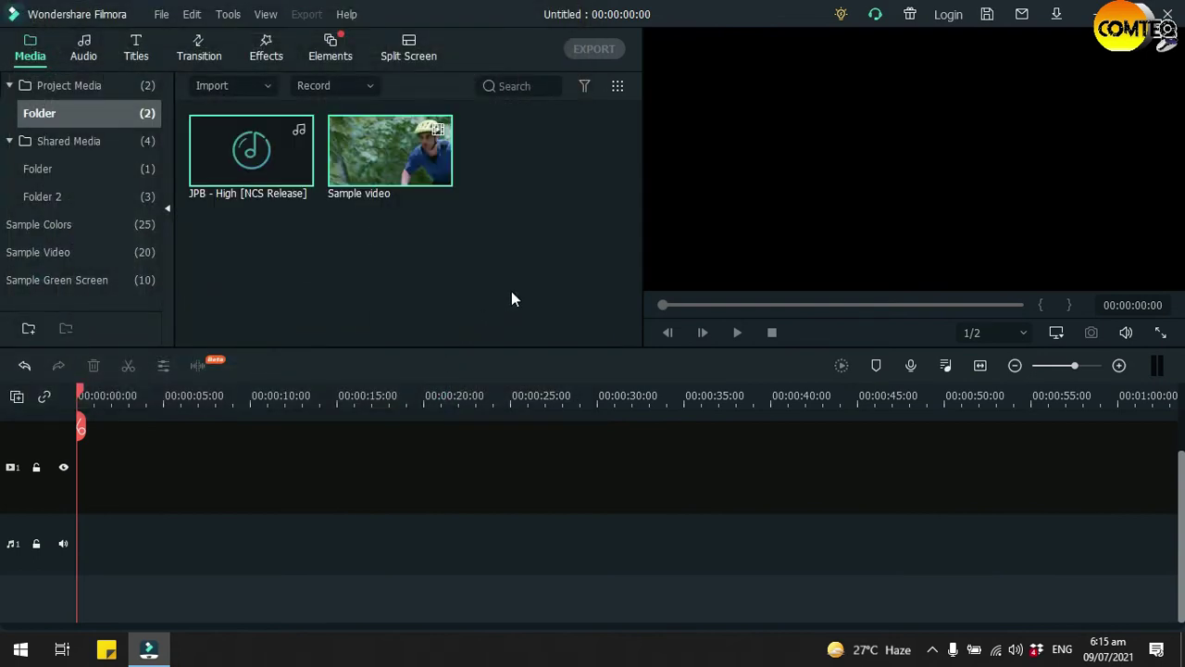
pyautogui.click(511, 292)
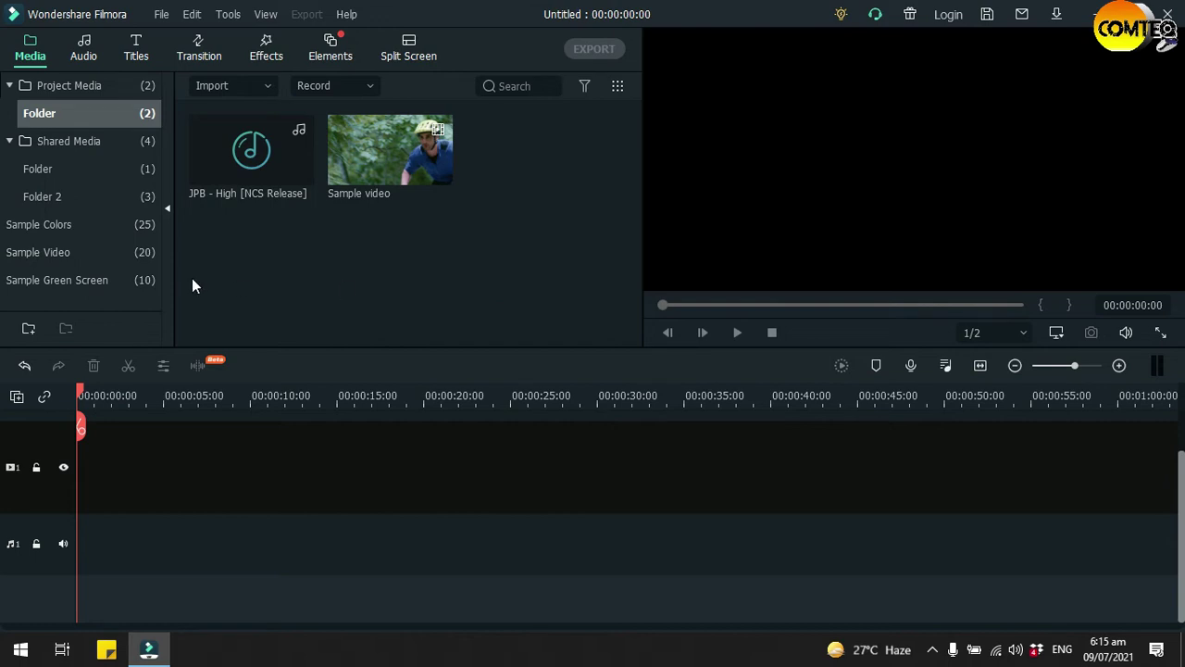
# Step: In the built-in Audio library, try the Stand track on the audio track, then delete it
pyautogui.click(86, 56)
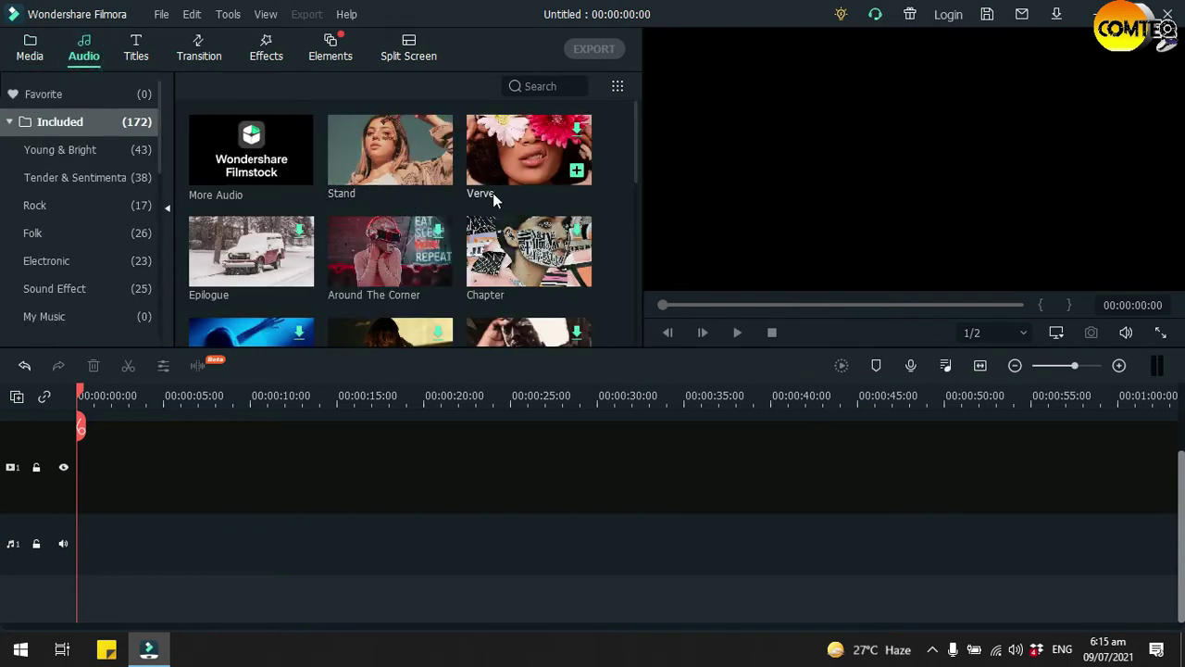
pyautogui.moveTo(636, 127)
pyautogui.mouseDown()
pyautogui.moveTo(627, 267)
pyautogui.moveTo(662, 127)
pyautogui.mouseUp()
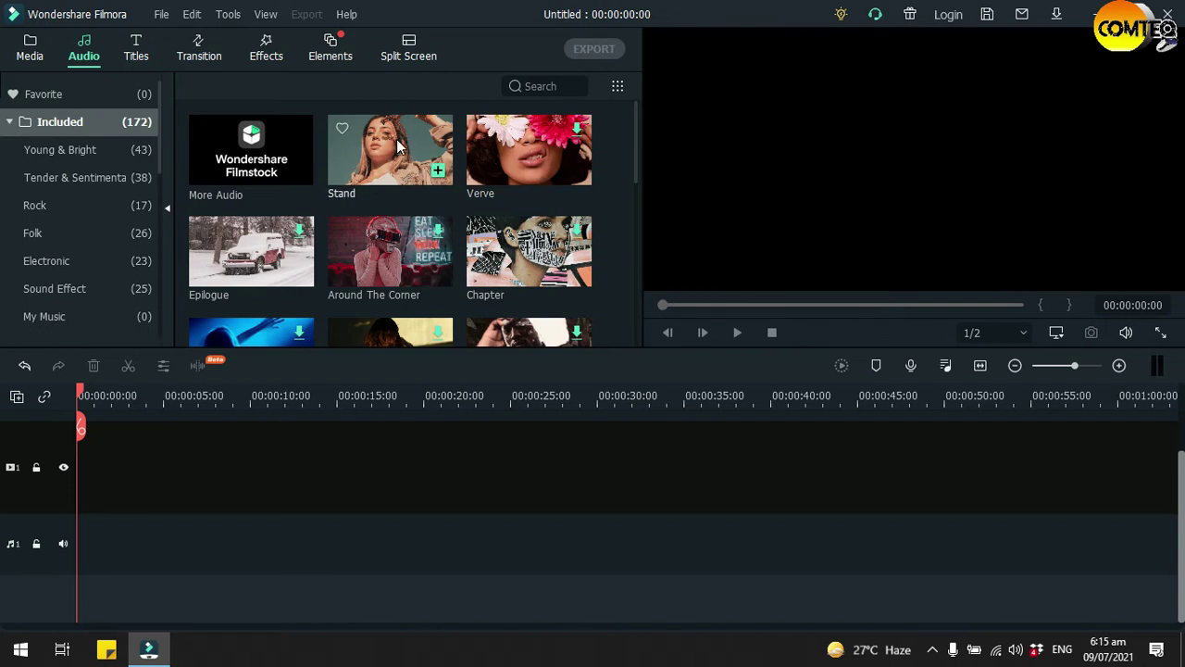
pyautogui.moveTo(372, 154); pyautogui.dragTo(87, 505)
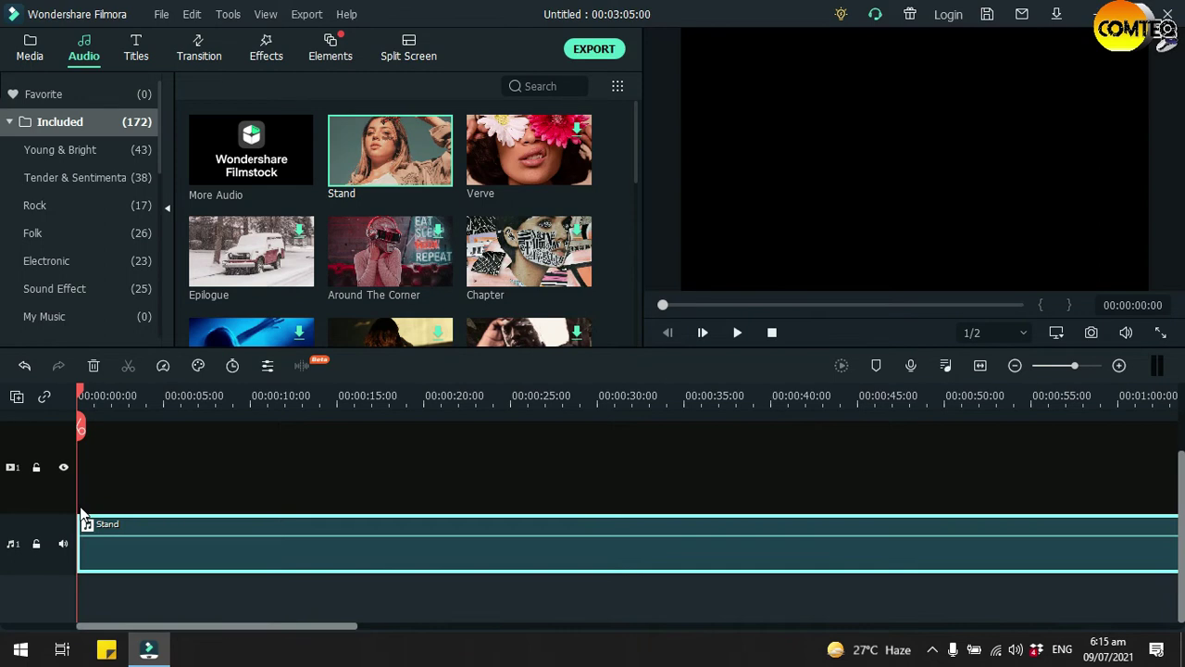
pyautogui.rightClick(100, 568)
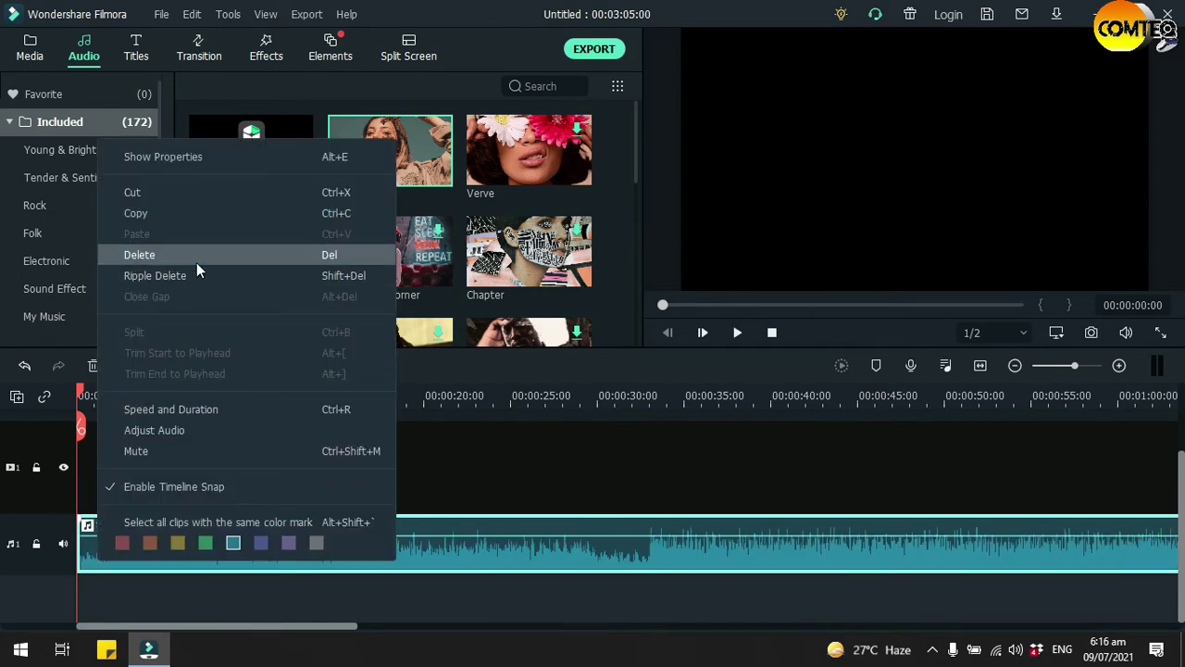
pyautogui.click(197, 257)
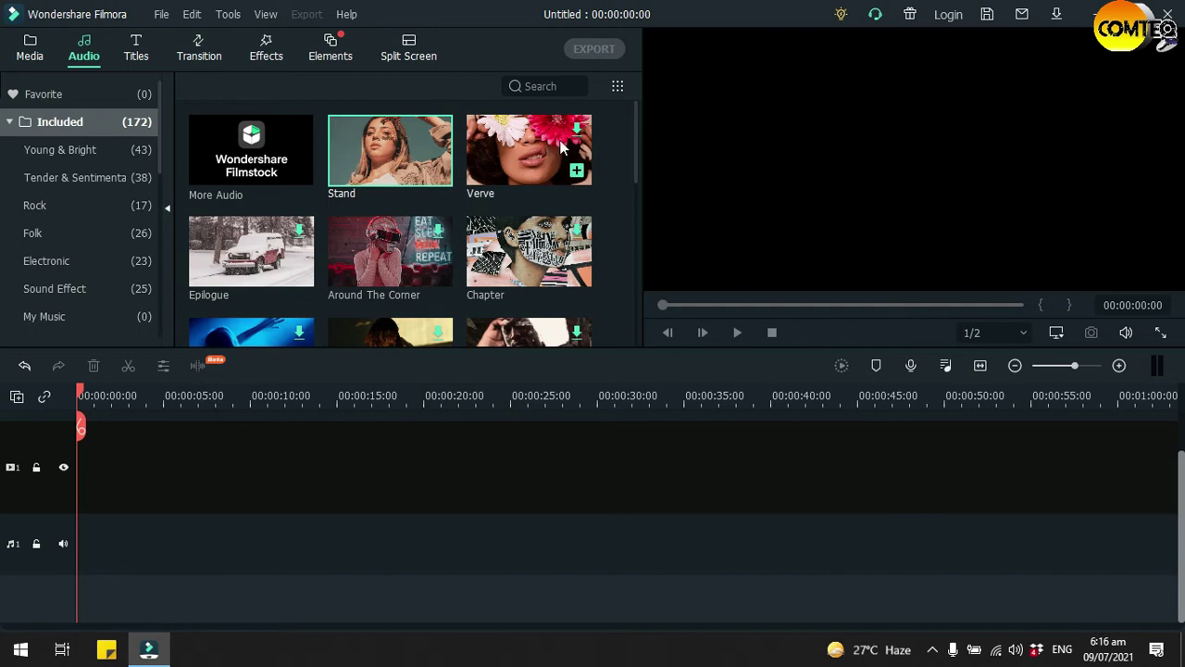
# Step: Download the Verve track, place it on the audio track, then delete it
pyautogui.doubleClick(511, 155)
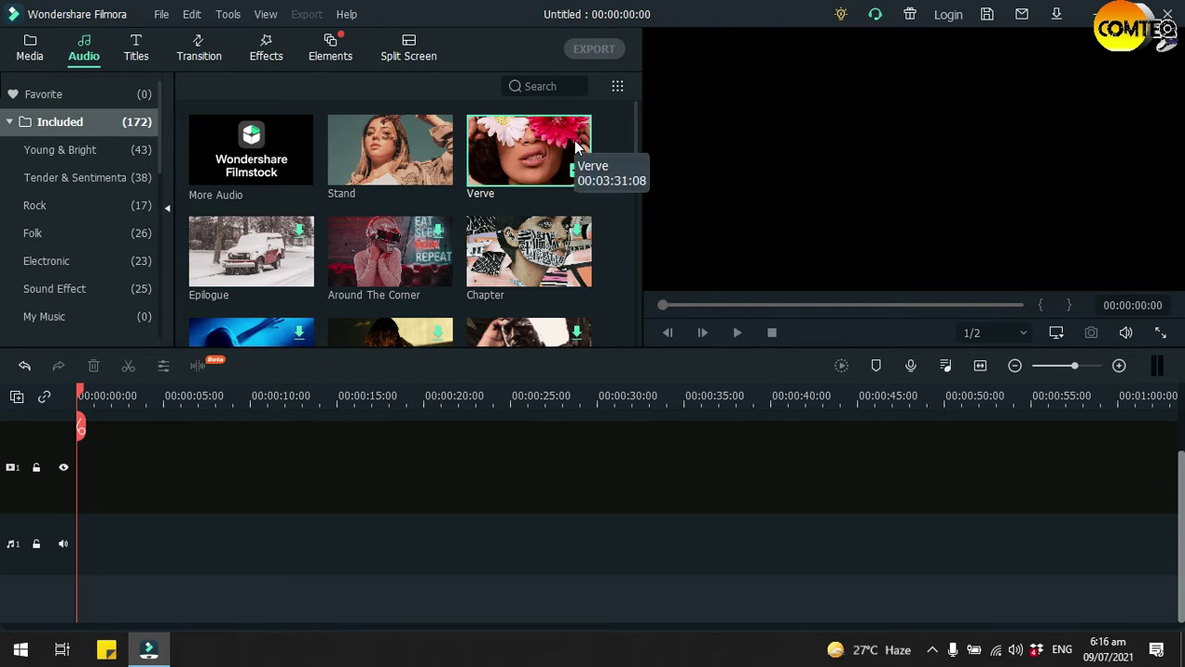
pyautogui.moveTo(560, 146)
pyautogui.mouseDown()
pyautogui.moveTo(170, 505)
pyautogui.moveTo(81, 524)
pyautogui.mouseUp()
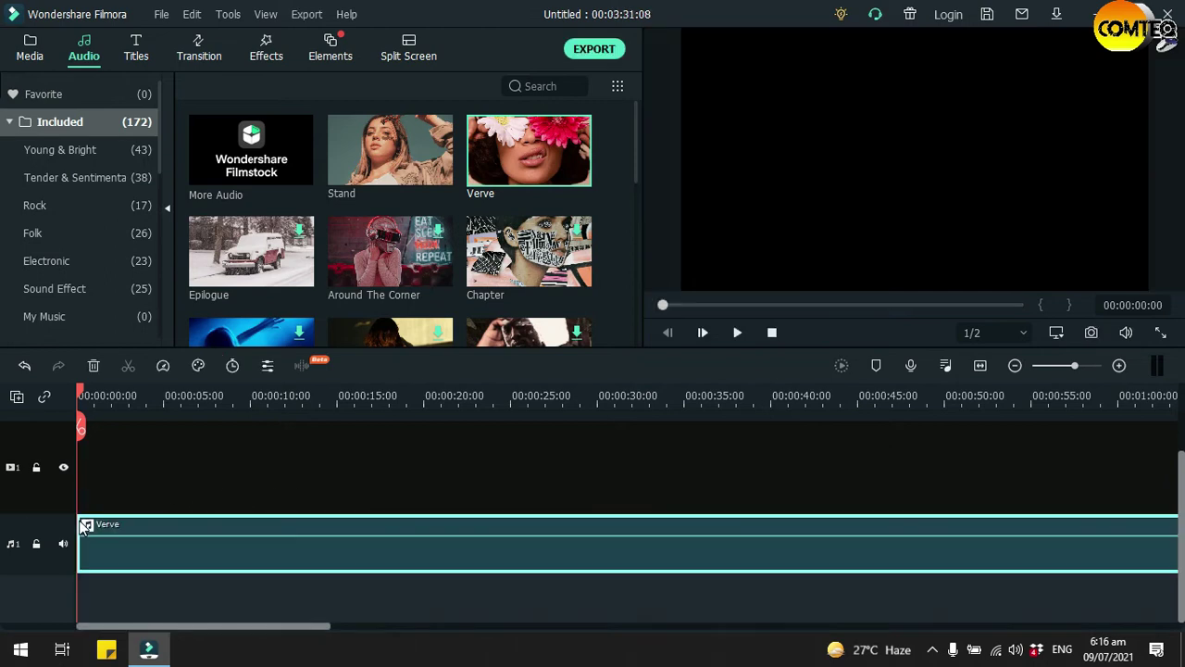
pyautogui.rightClick(165, 557)
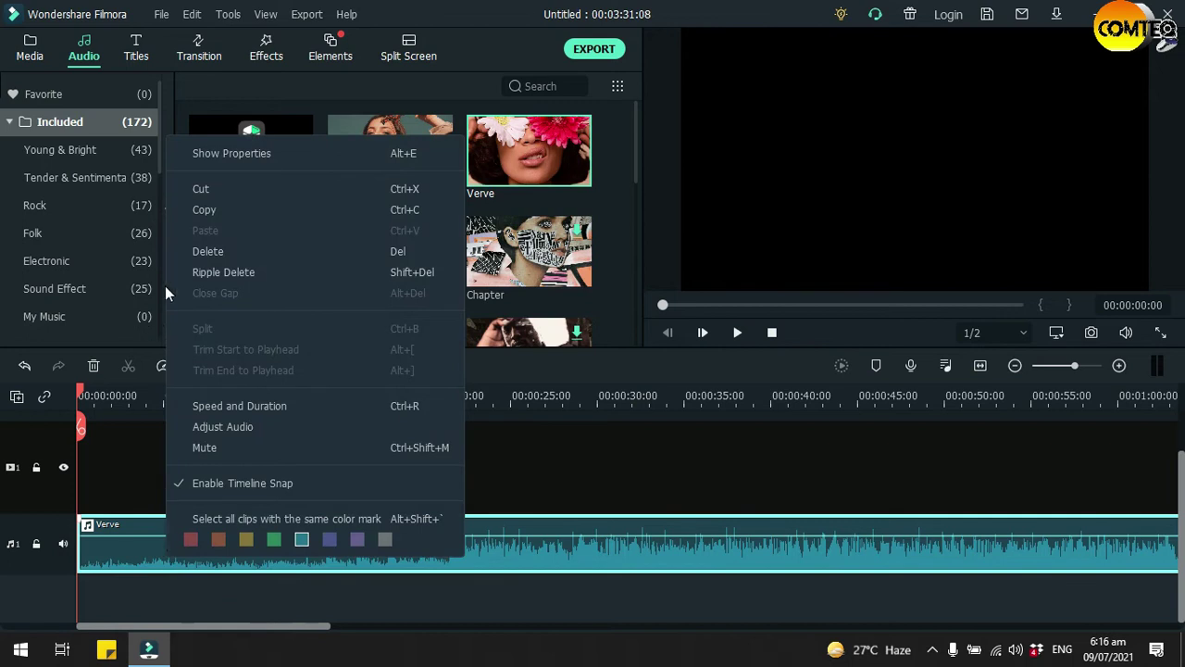
pyautogui.click(209, 252)
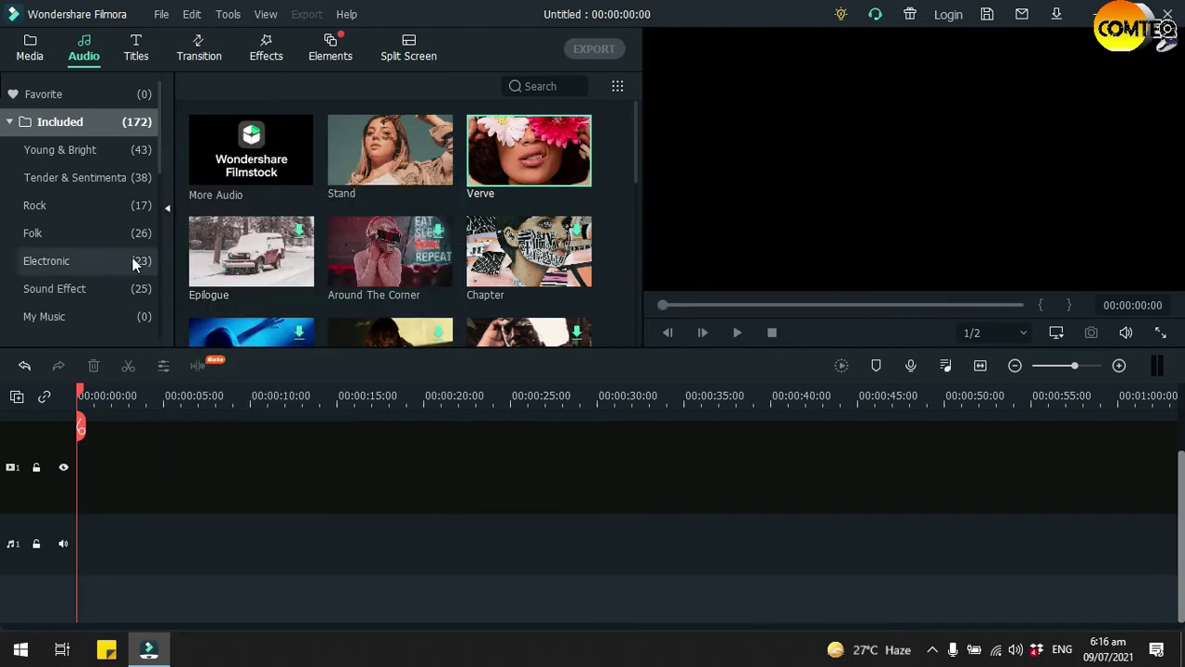
# Step: Browse the Rock, Folk, Electronic and Sound Effect categories, then return to the project media
pyautogui.click(69, 206)
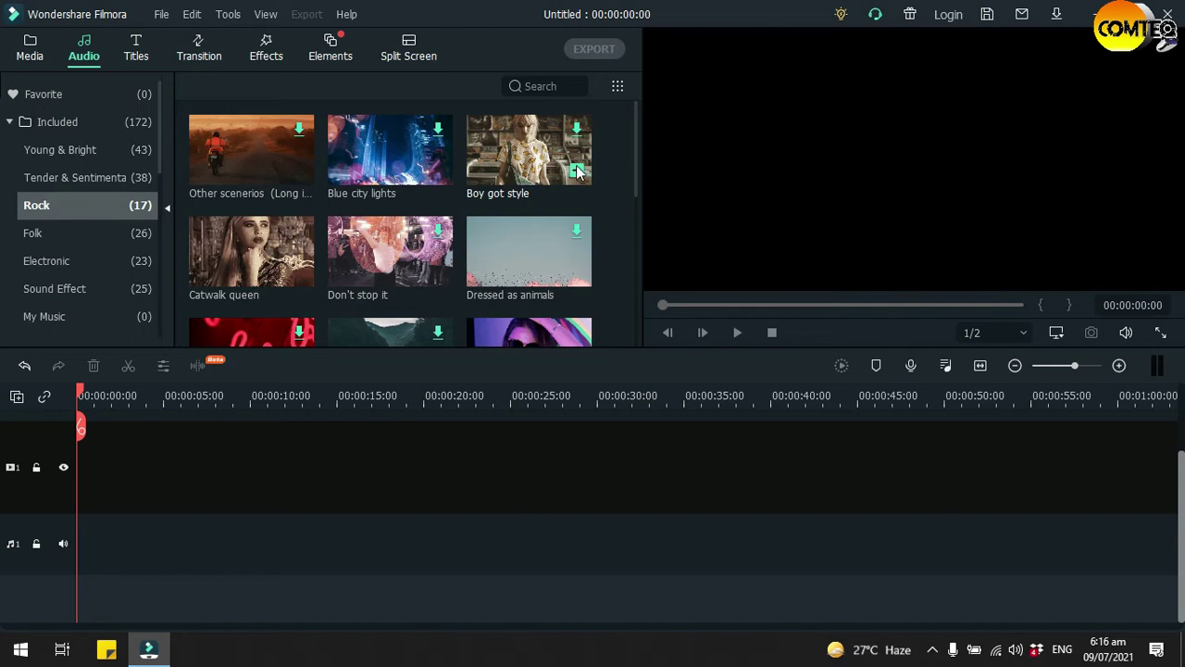
pyautogui.moveTo(636, 128)
pyautogui.mouseDown()
pyautogui.moveTo(636, 284)
pyautogui.moveTo(645, 131)
pyautogui.mouseUp()
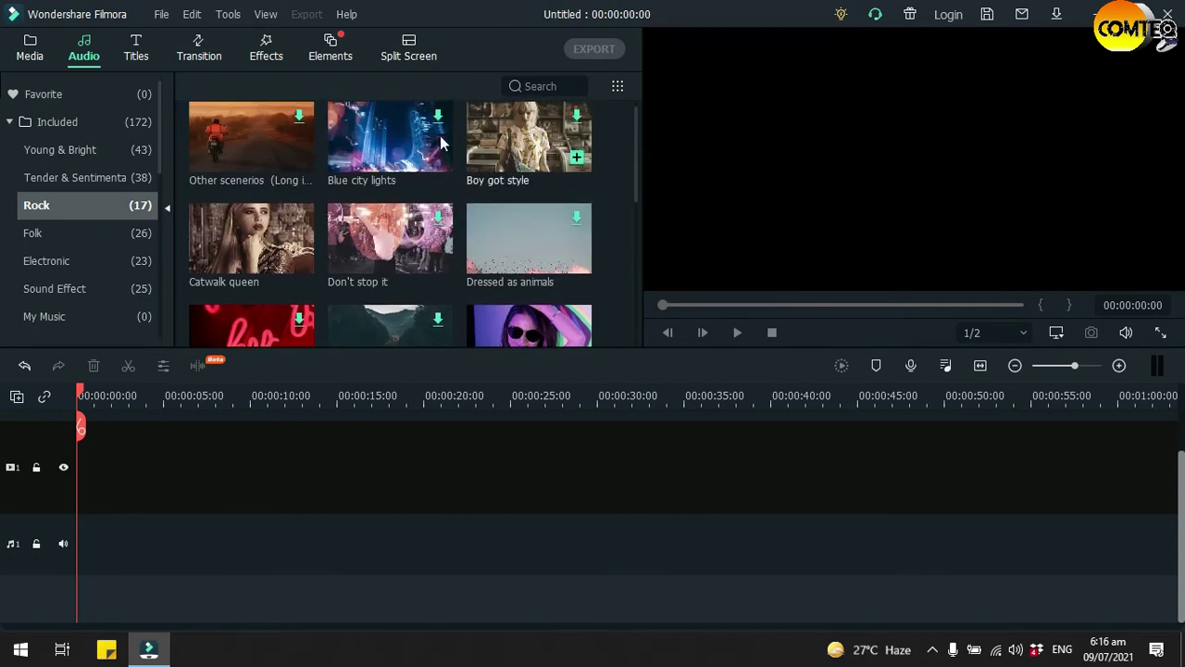
pyautogui.click(69, 236)
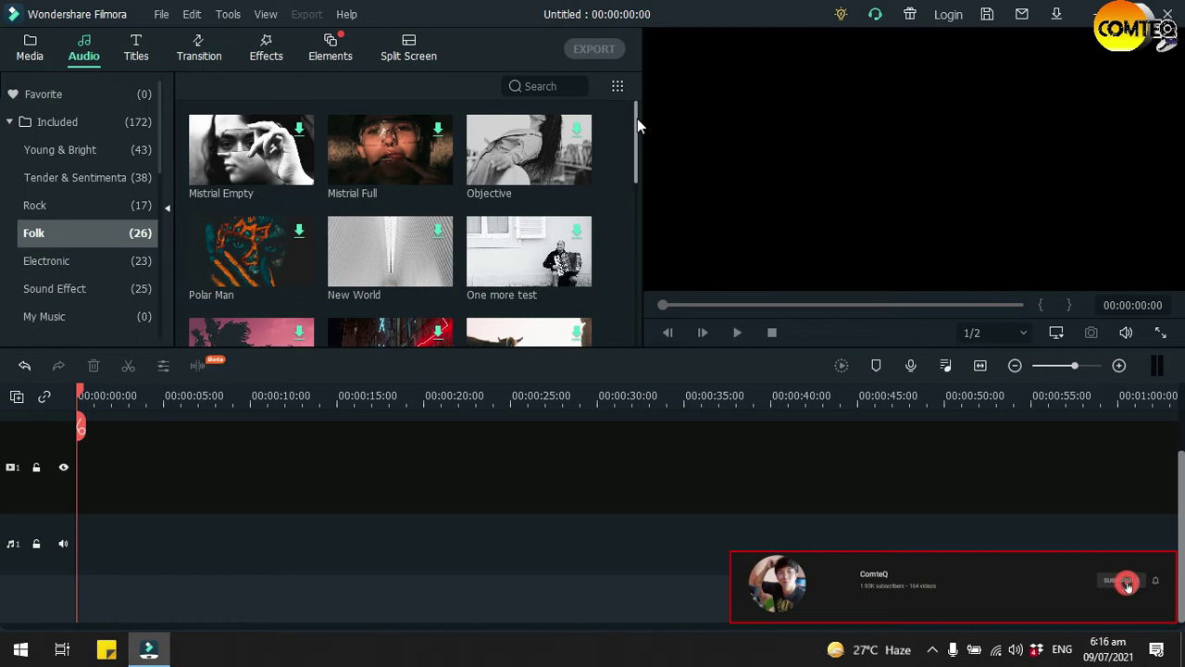
pyautogui.moveTo(637, 118)
pyautogui.mouseDown()
pyautogui.moveTo(636, 255)
pyautogui.moveTo(644, 113)
pyautogui.mouseUp()
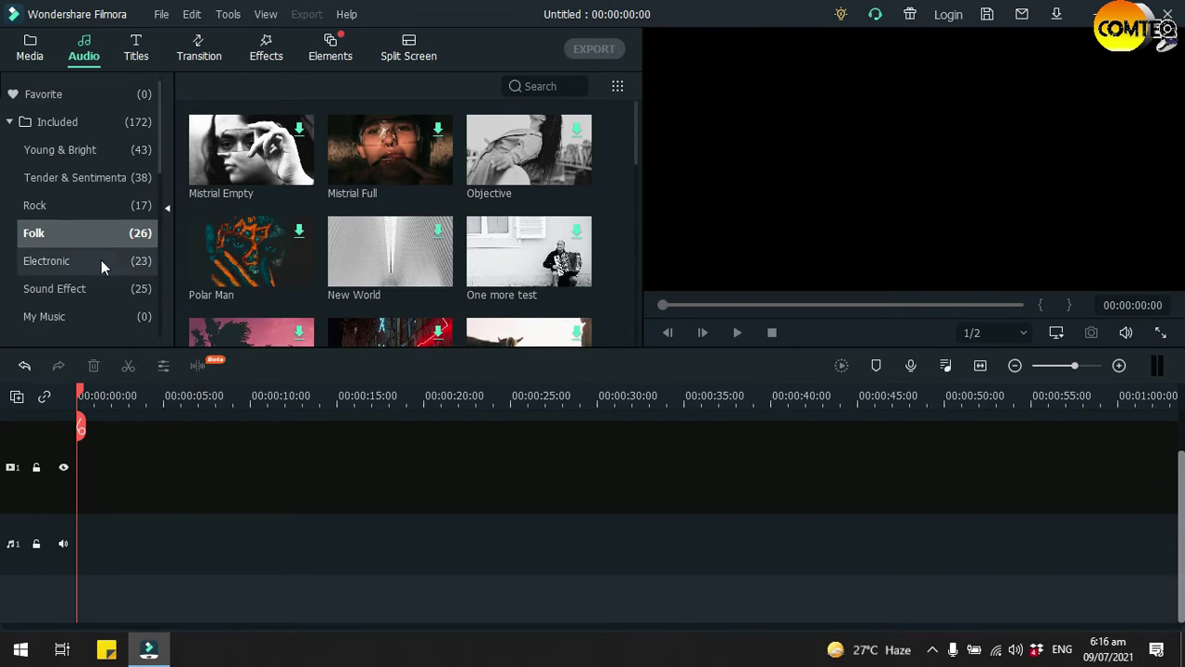
pyautogui.click(101, 260)
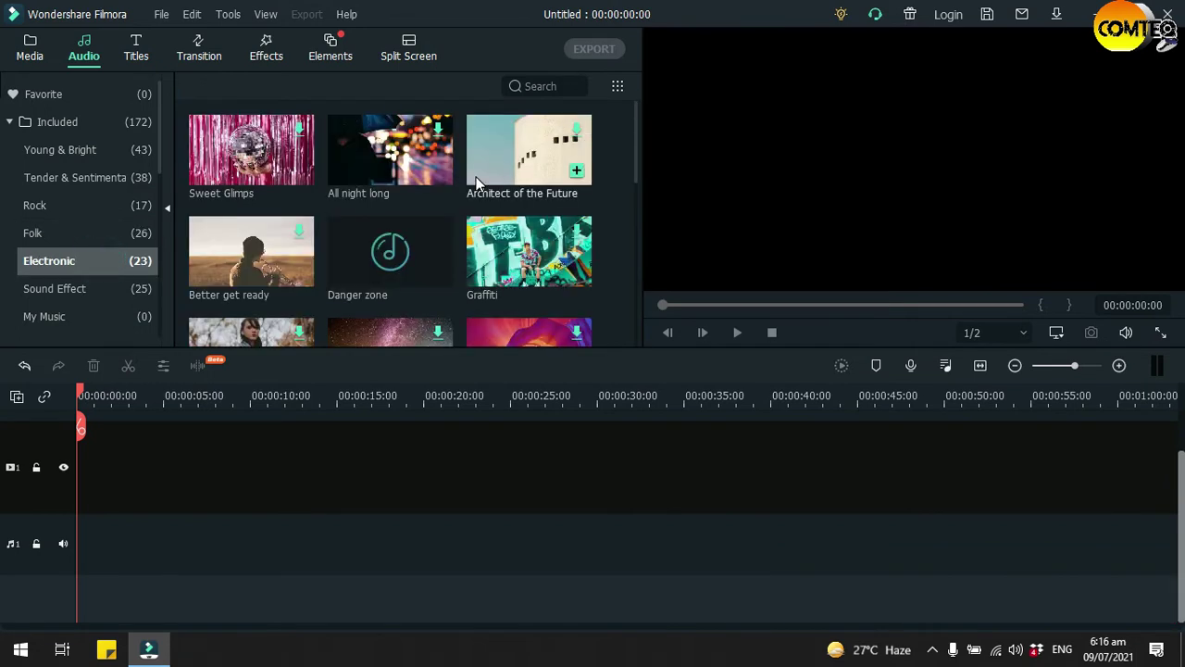
pyautogui.moveTo(636, 116)
pyautogui.mouseDown()
pyautogui.moveTo(632, 280)
pyautogui.moveTo(634, 27)
pyautogui.mouseUp()
pyautogui.click(73, 288)
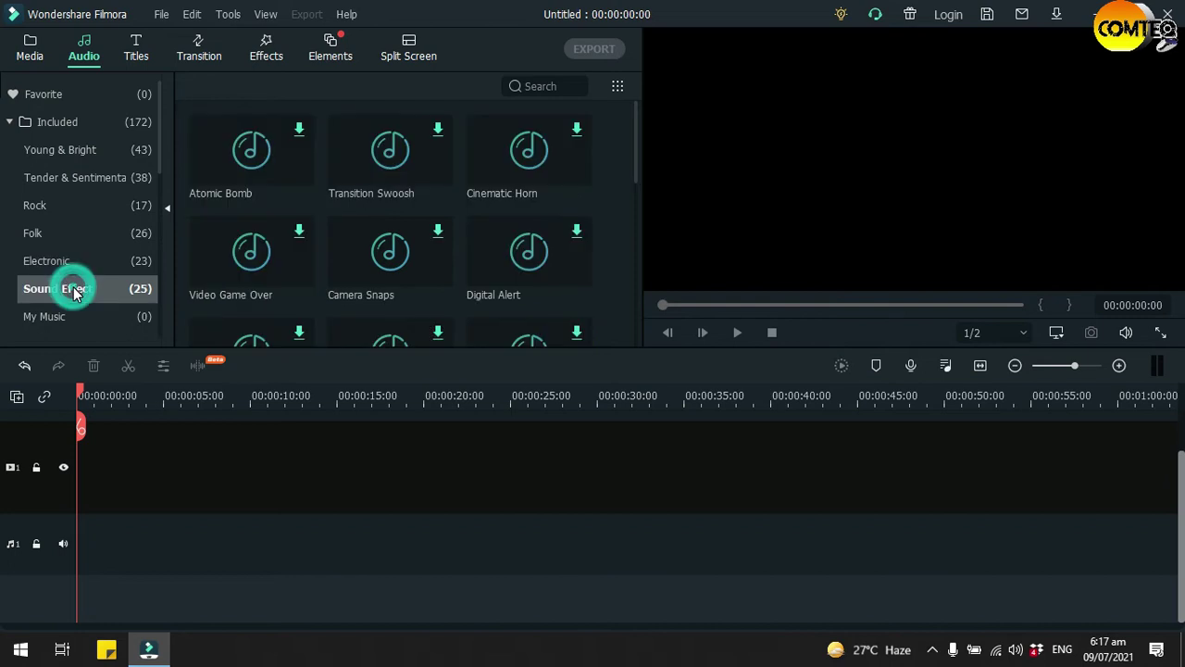
pyautogui.moveTo(636, 122)
pyautogui.mouseDown()
pyautogui.moveTo(630, 276)
pyautogui.moveTo(636, 124)
pyautogui.mouseUp()
pyautogui.click(30, 51)
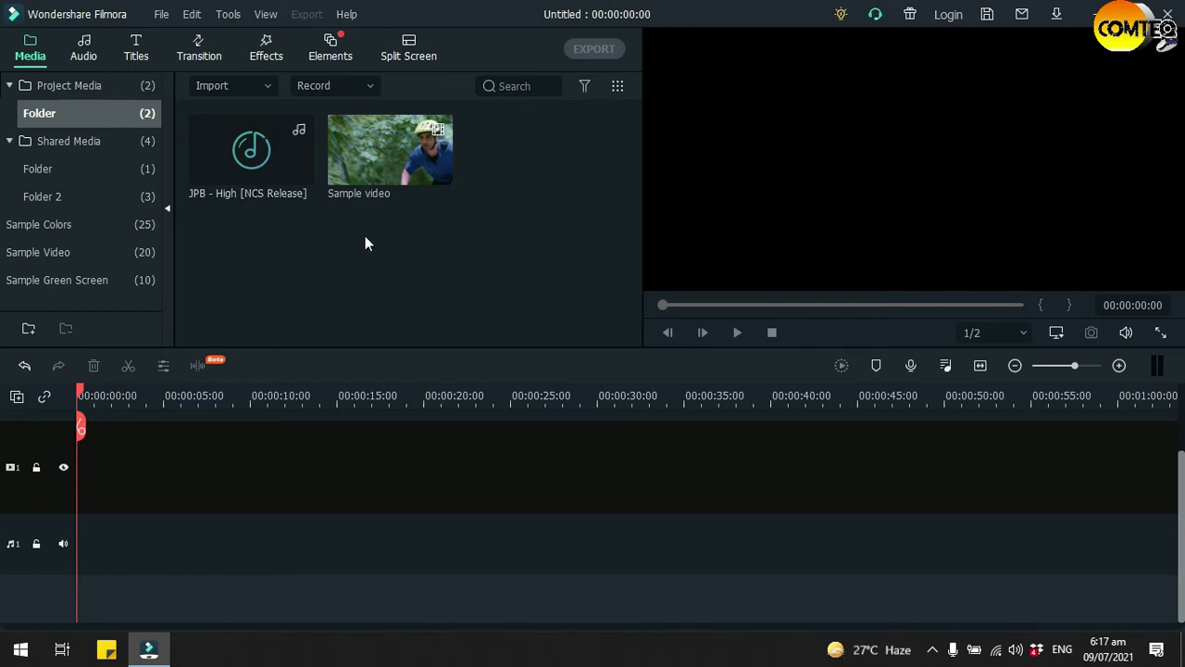
# Step: Place Sample video on the video track and the JPB - High music on the audio track
pyautogui.click(396, 244)
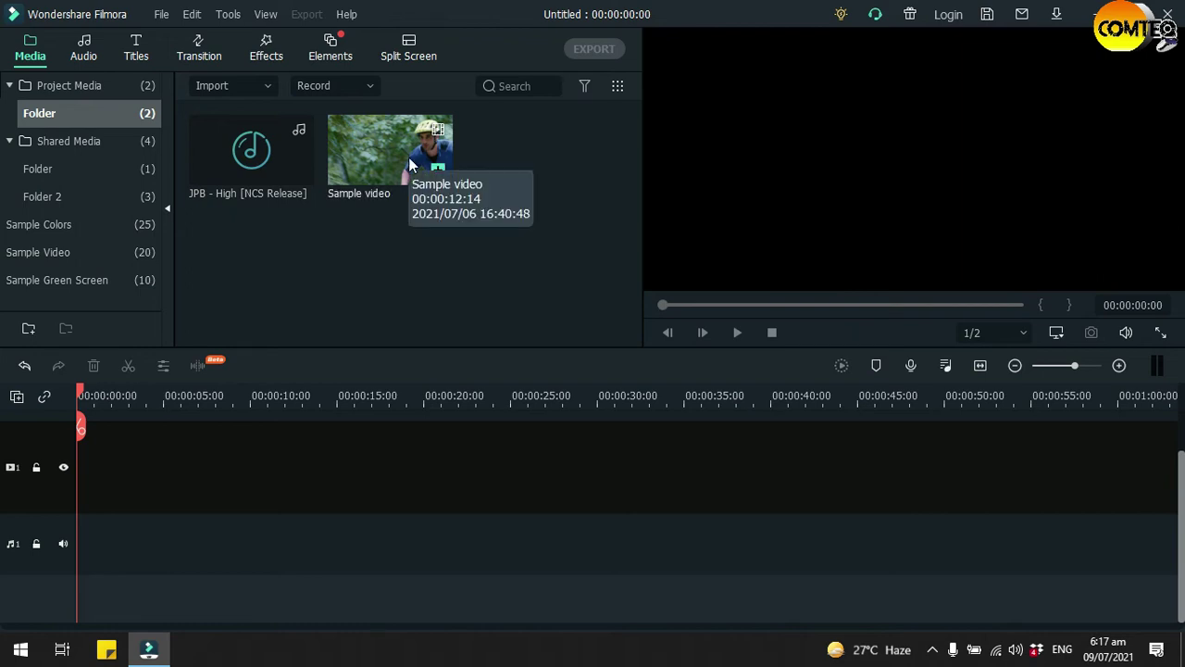
pyautogui.moveTo(408, 157)
pyautogui.mouseDown()
pyautogui.moveTo(135, 450)
pyautogui.moveTo(74, 463)
pyautogui.mouseUp()
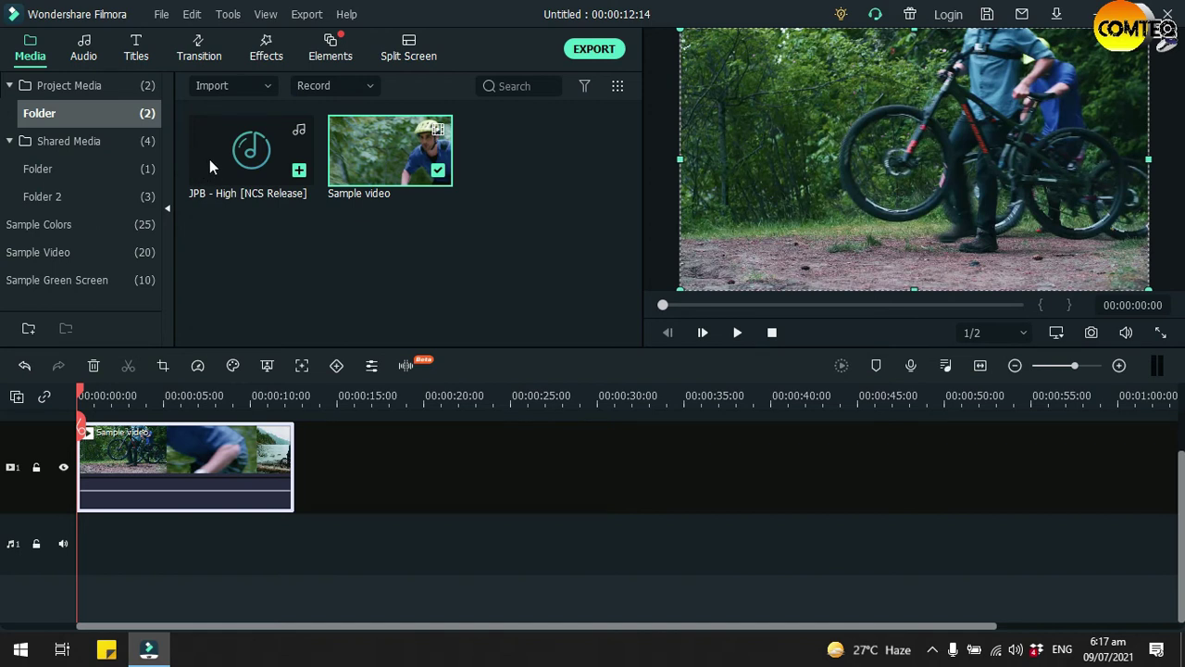
pyautogui.moveTo(213, 141)
pyautogui.mouseDown()
pyautogui.moveTo(308, 449)
pyautogui.moveTo(63, 470)
pyautogui.mouseUp()
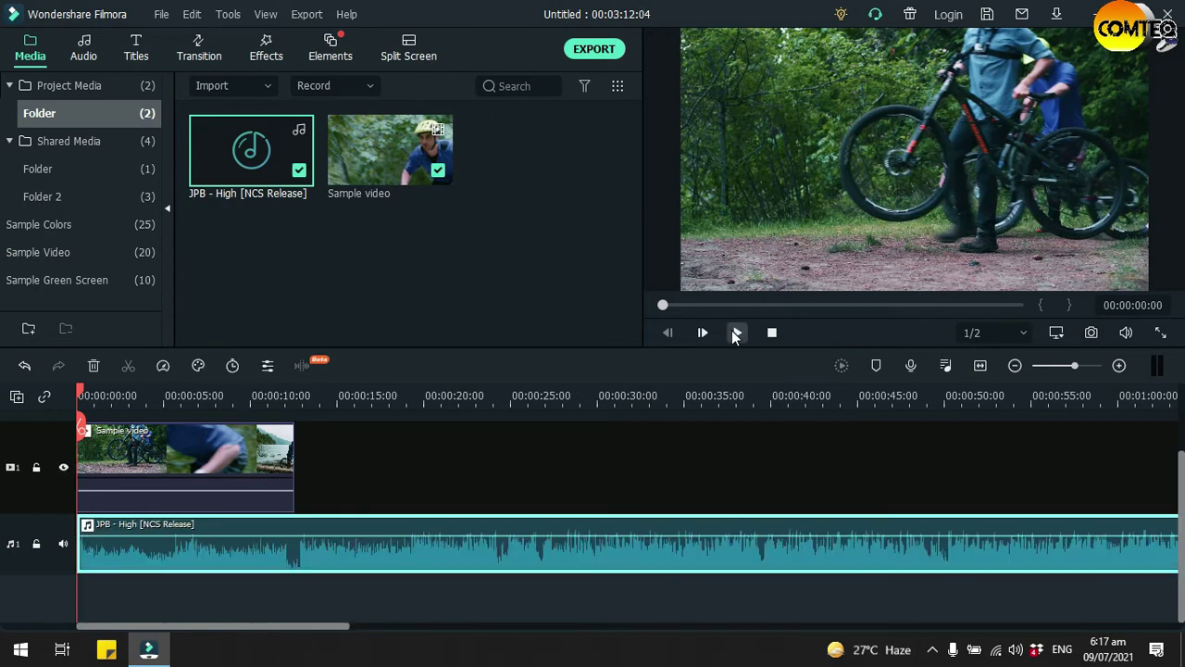
# Step: Preview the video with the music, then line the playhead up with the video's end
pyautogui.click(738, 334)
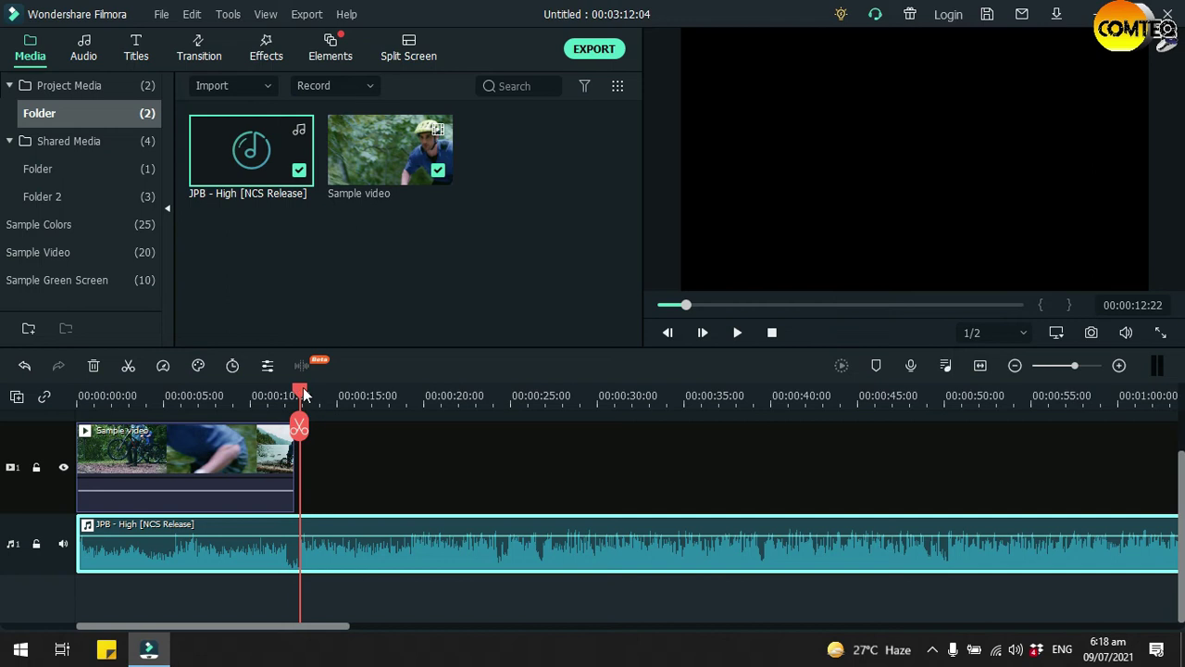
pyautogui.moveTo(305, 395); pyautogui.dragTo(296, 400)
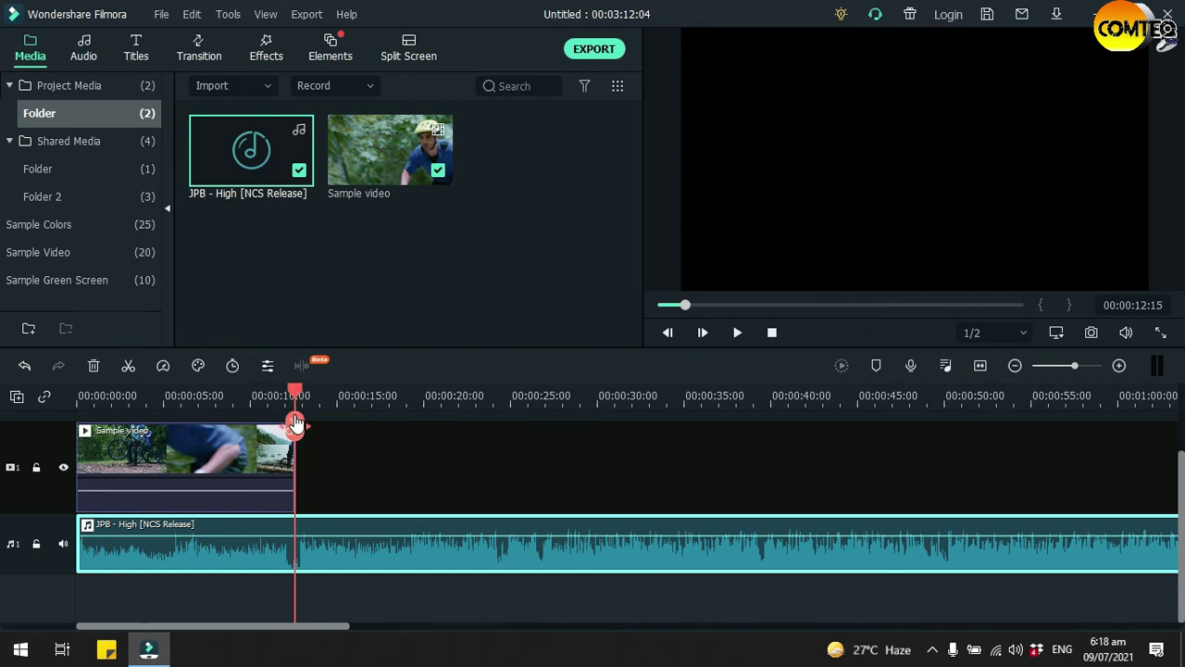
pyautogui.moveTo(295, 422); pyautogui.dragTo(293, 535)
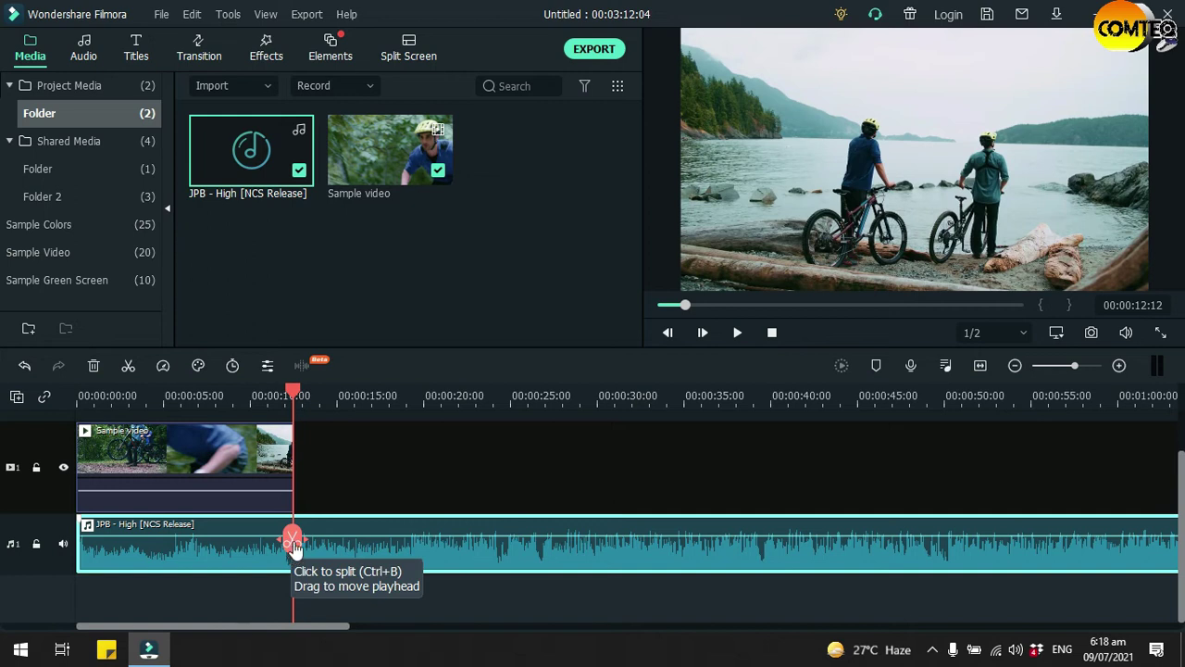
# Step: Split the music at the video's end (about 12 s) and delete the leftover music part
pyautogui.click(293, 539)
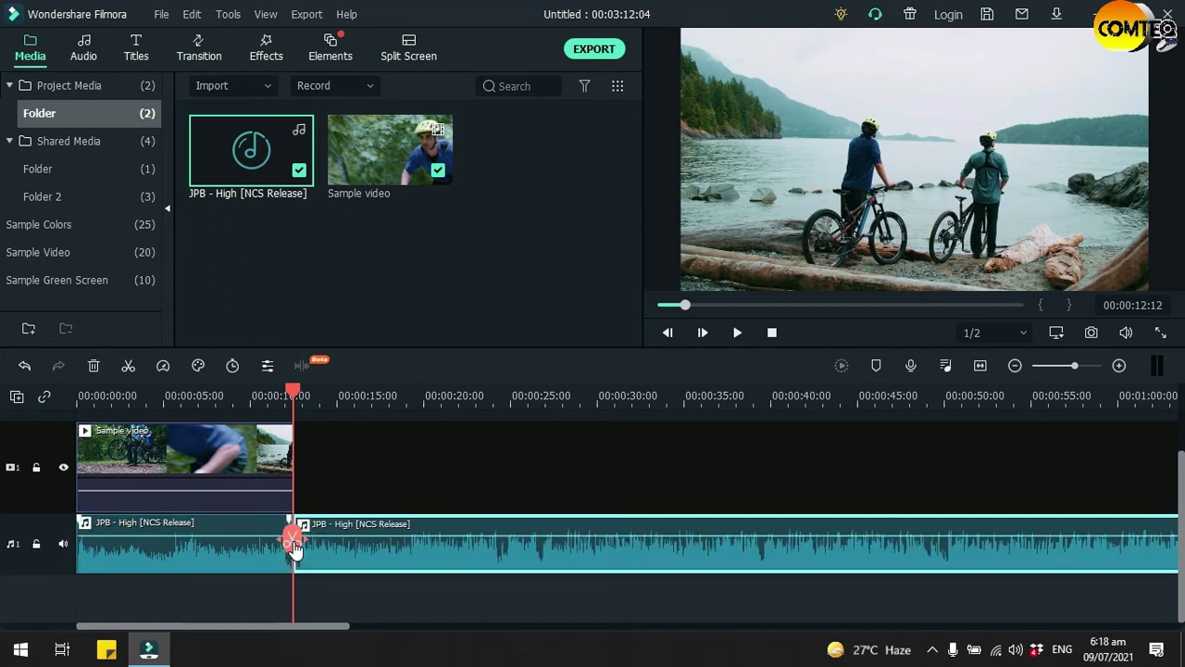
pyautogui.moveTo(293, 396); pyautogui.dragTo(266, 397)
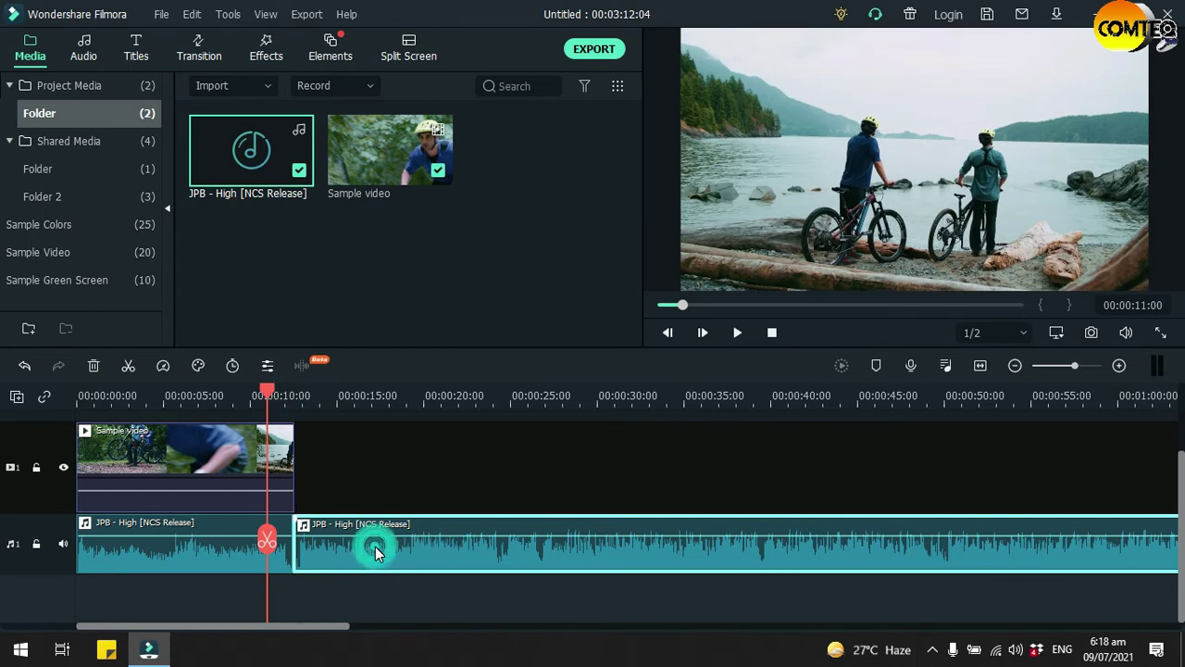
pyautogui.moveTo(375, 547); pyautogui.dragTo(450, 542)
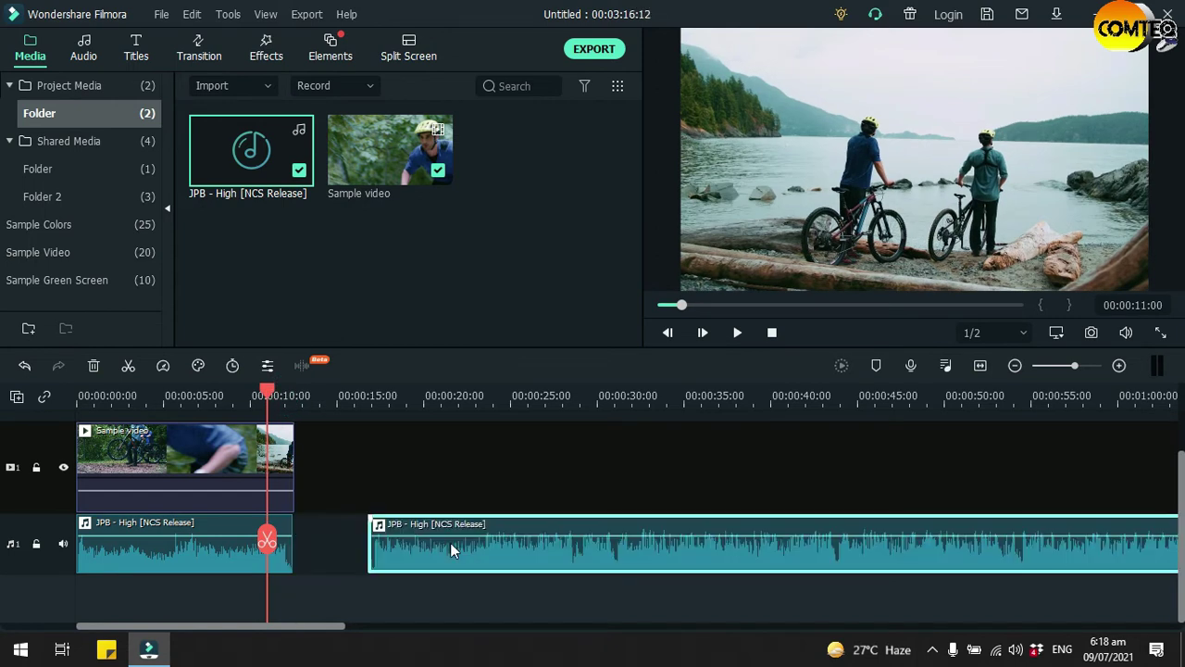
pyautogui.rightClick(492, 549)
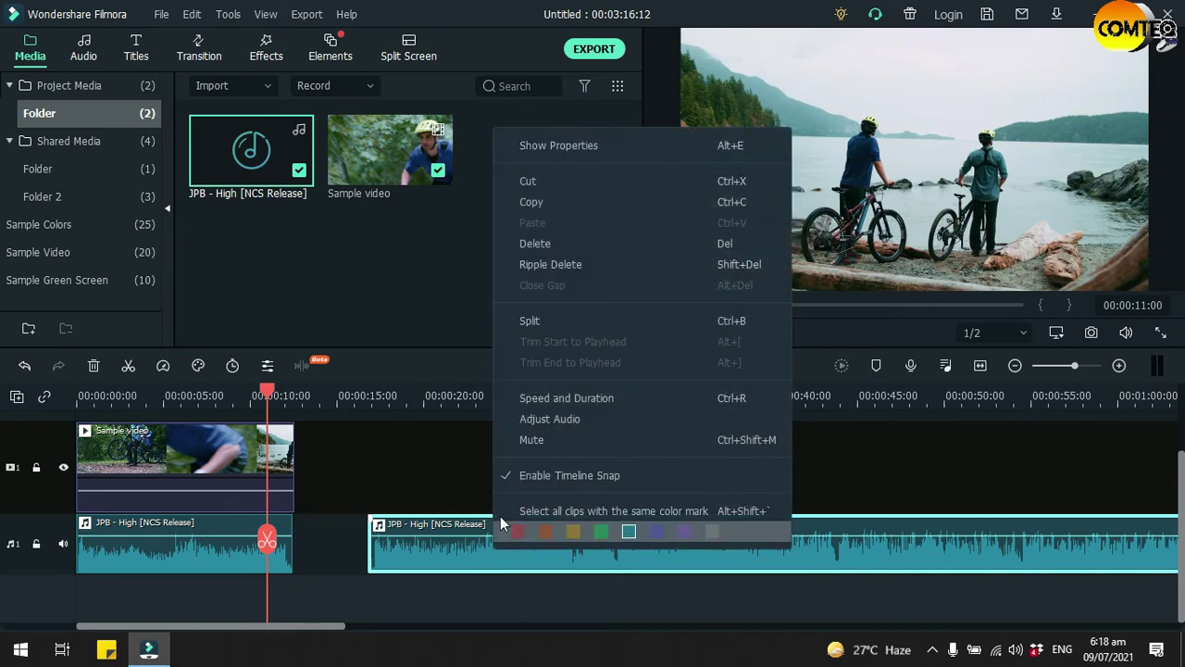
pyautogui.click(551, 243)
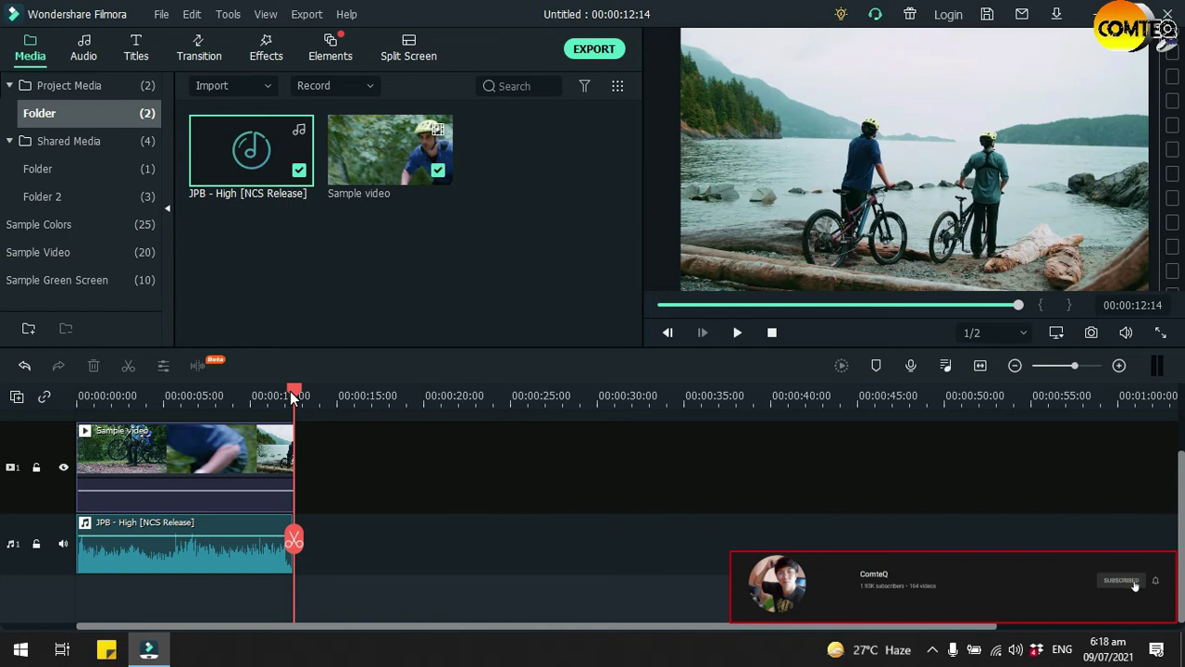
pyautogui.moveTo(290, 391); pyautogui.dragTo(165, 396)
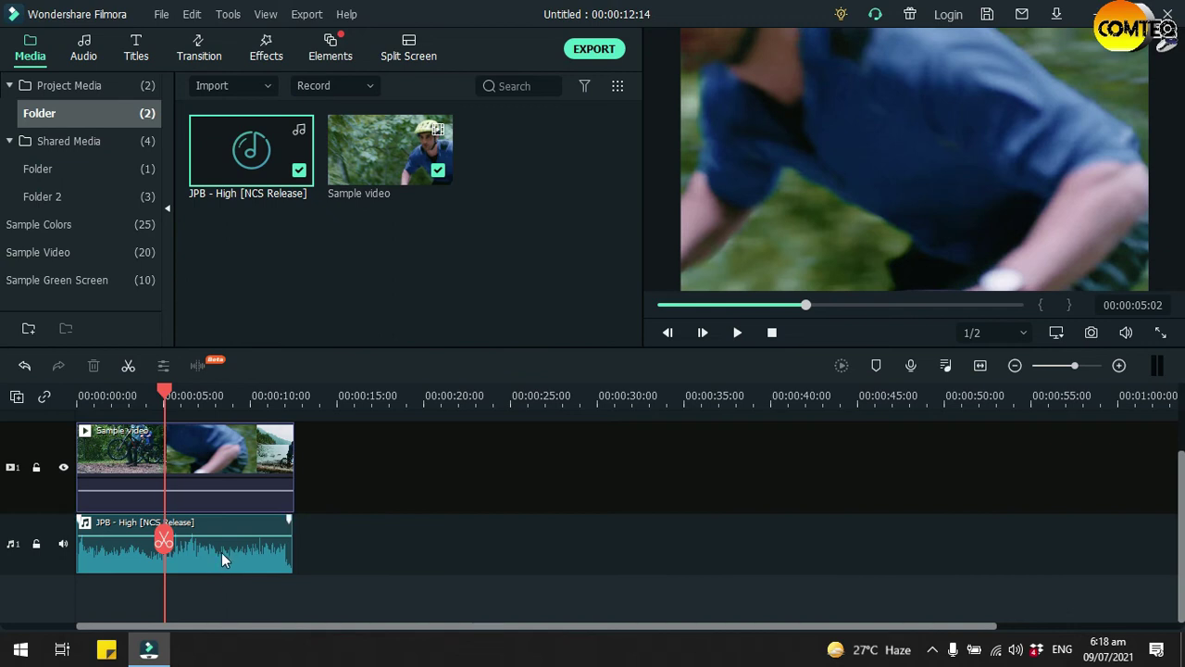
# Step: Give the JPB music clip a 1.64 s fade-in in the Audio panel, playhead back at start
pyautogui.doubleClick(232, 554)
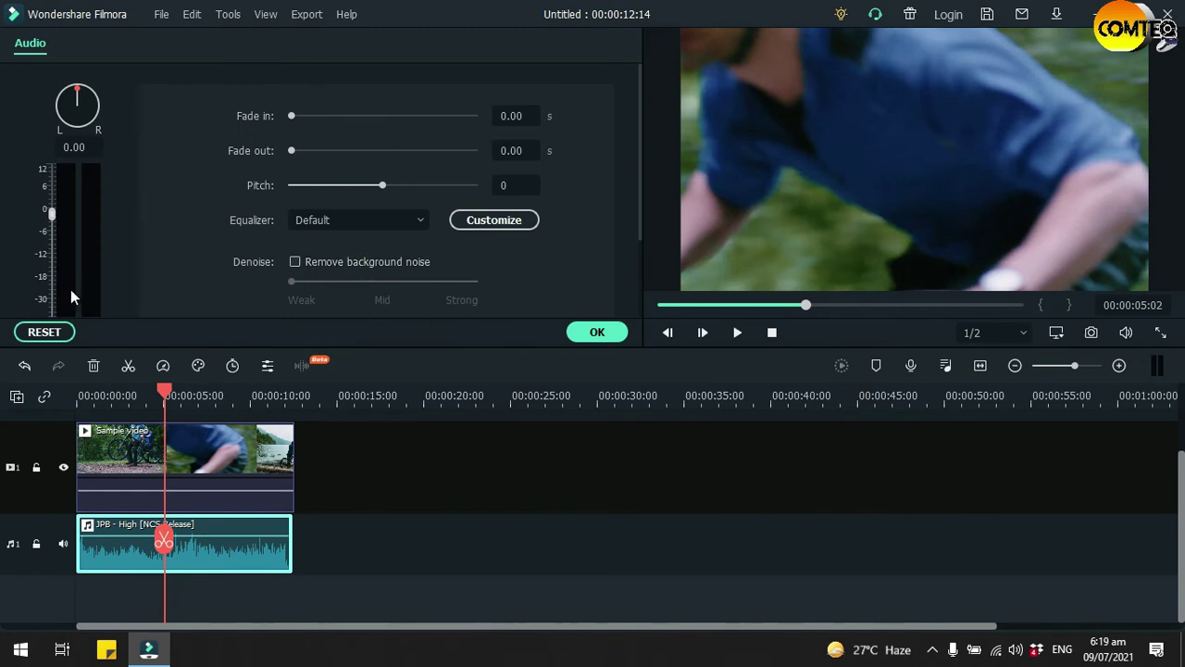
pyautogui.moveTo(51, 213)
pyautogui.mouseDown()
pyautogui.moveTo(50, 264)
pyautogui.moveTo(57, 210)
pyautogui.mouseUp()
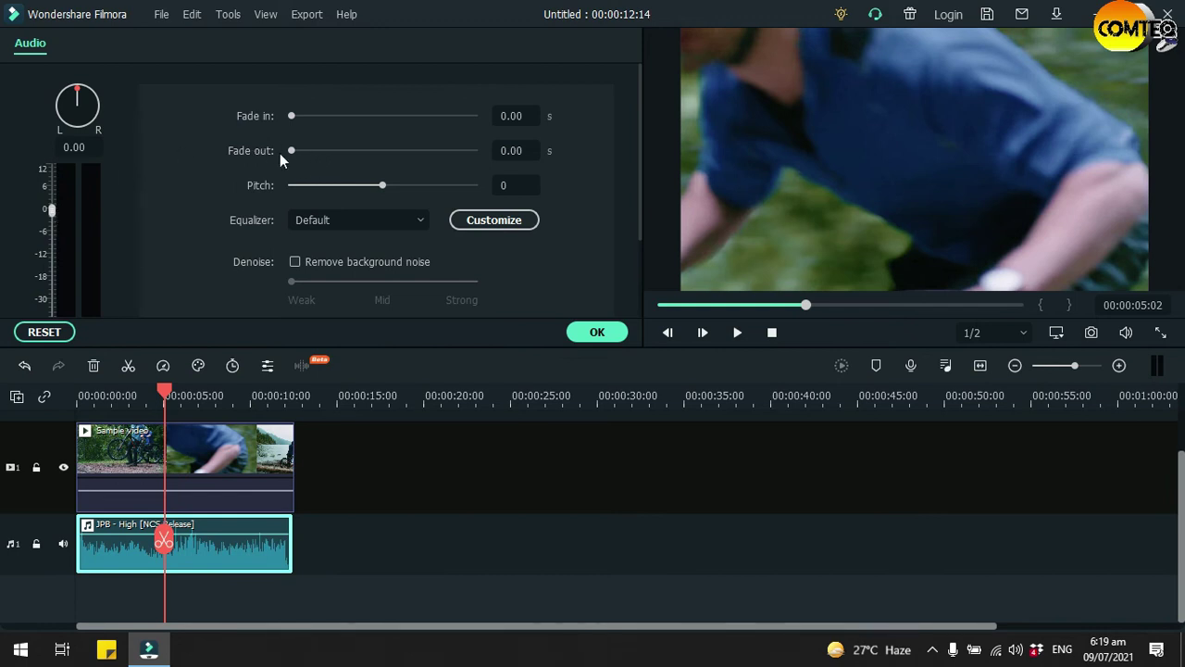
pyautogui.moveTo(291, 117)
pyautogui.mouseDown()
pyautogui.moveTo(335, 112)
pyautogui.moveTo(286, 121)
pyautogui.moveTo(336, 146)
pyautogui.moveTo(274, 157)
pyautogui.mouseUp()
pyautogui.moveTo(291, 115); pyautogui.dragTo(315, 115)
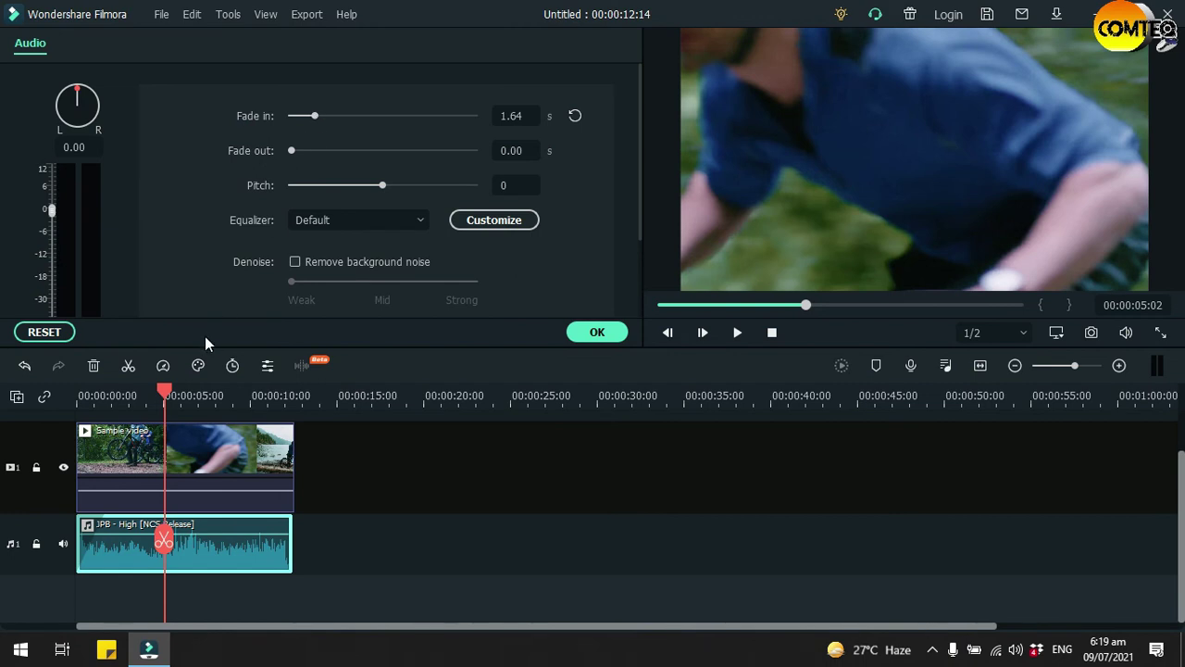
pyautogui.moveTo(167, 397); pyautogui.dragTo(78, 396)
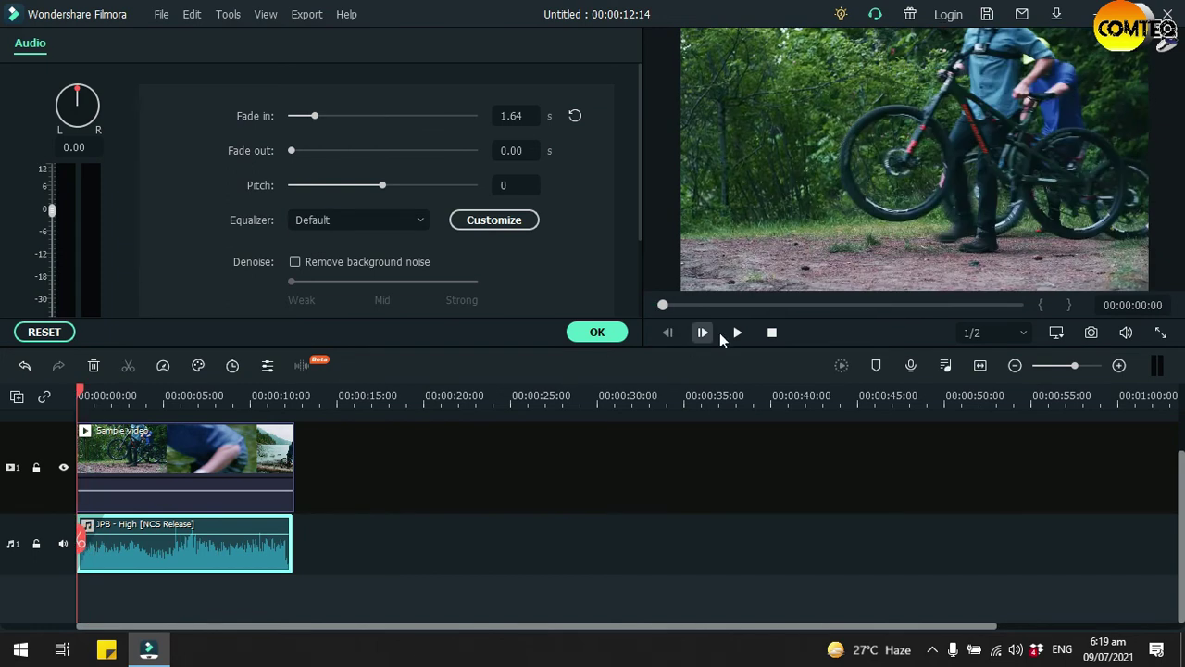
pyautogui.click(737, 333)
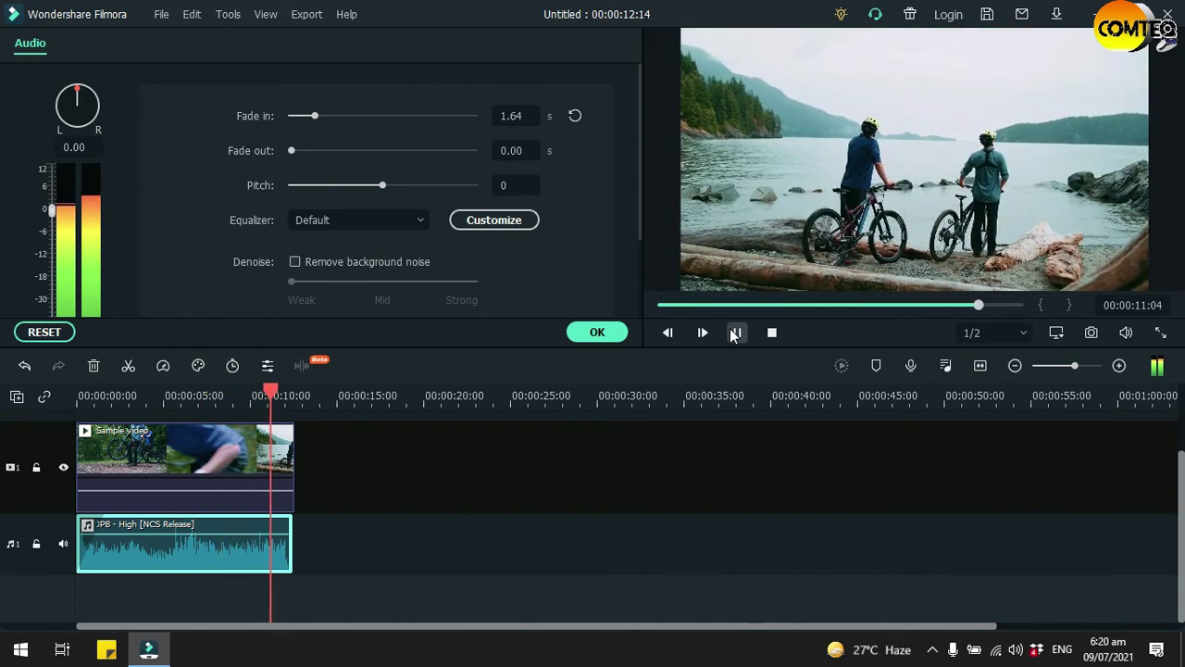
pyautogui.click(735, 333)
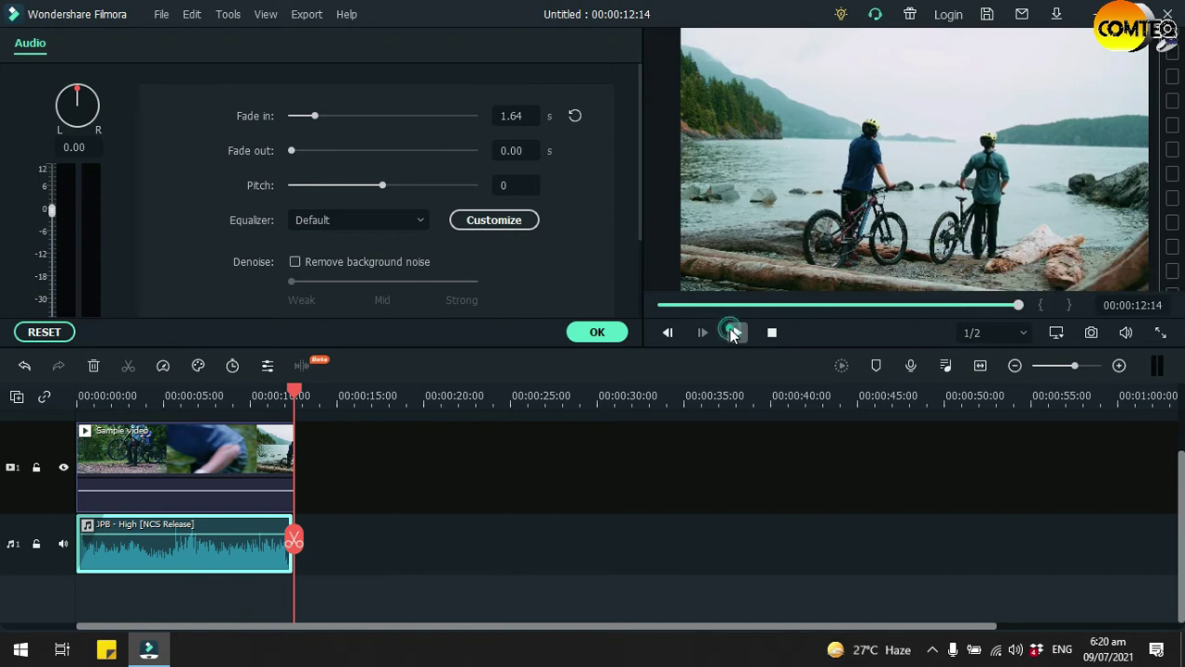
pyautogui.click(735, 332)
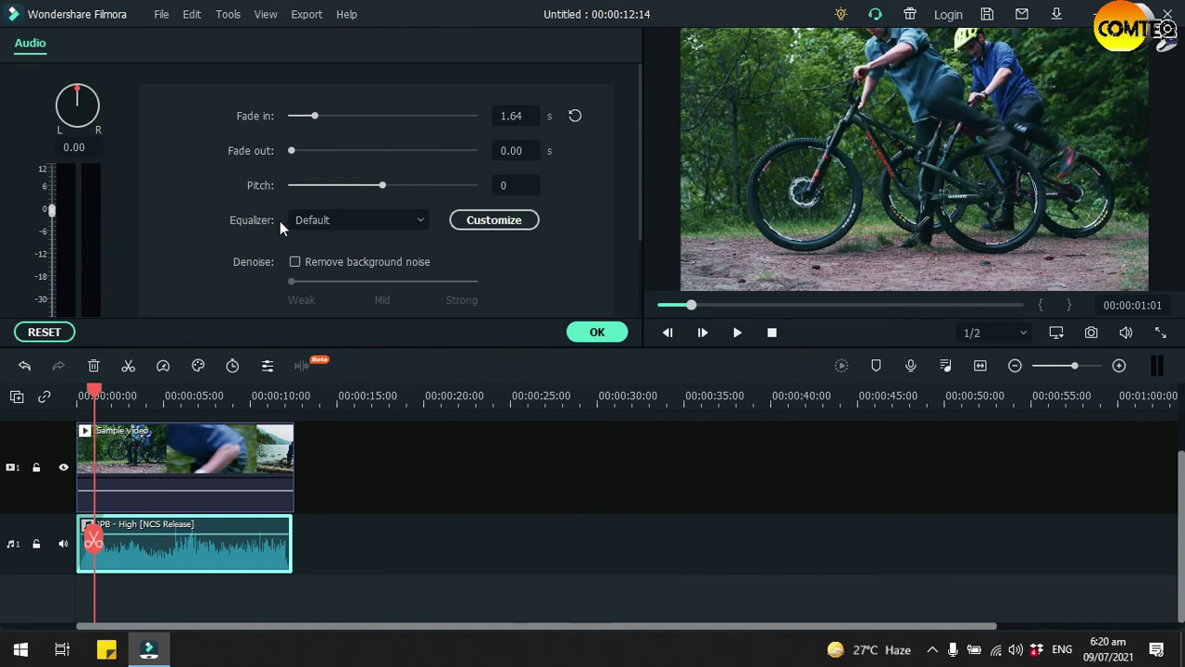
# Step: Set the music clip's fade-out to 2.00 s and return the playhead to the start
pyautogui.moveTo(293, 150); pyautogui.dragTo(315, 150)
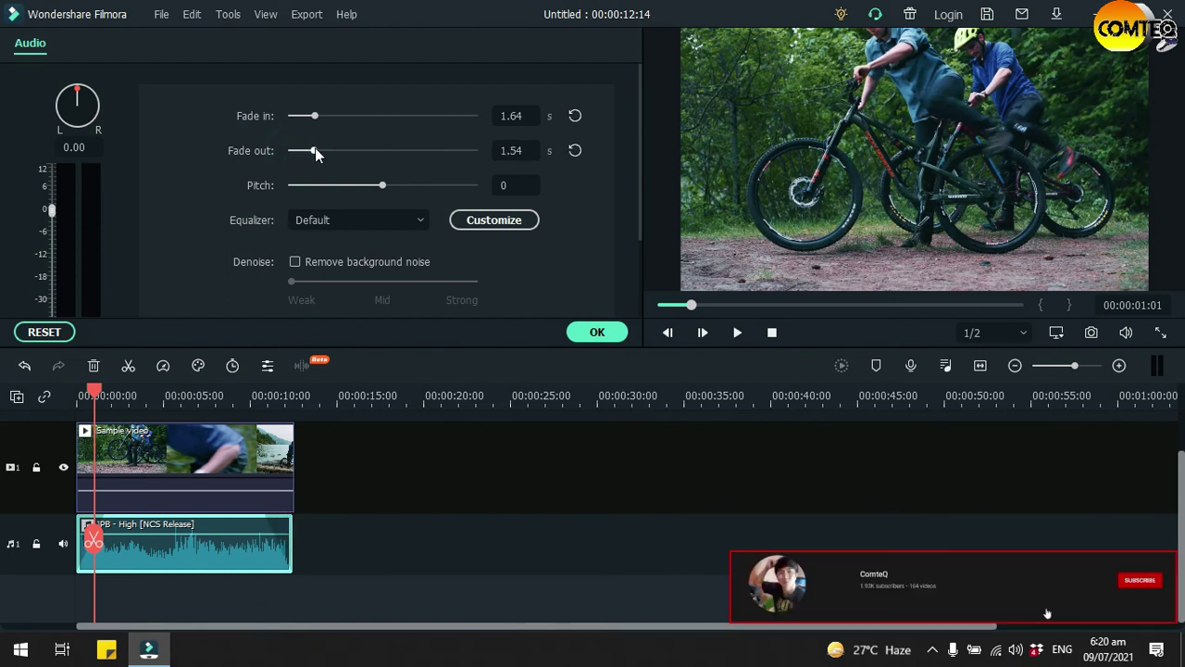
pyautogui.moveTo(314, 153); pyautogui.dragTo(316, 153)
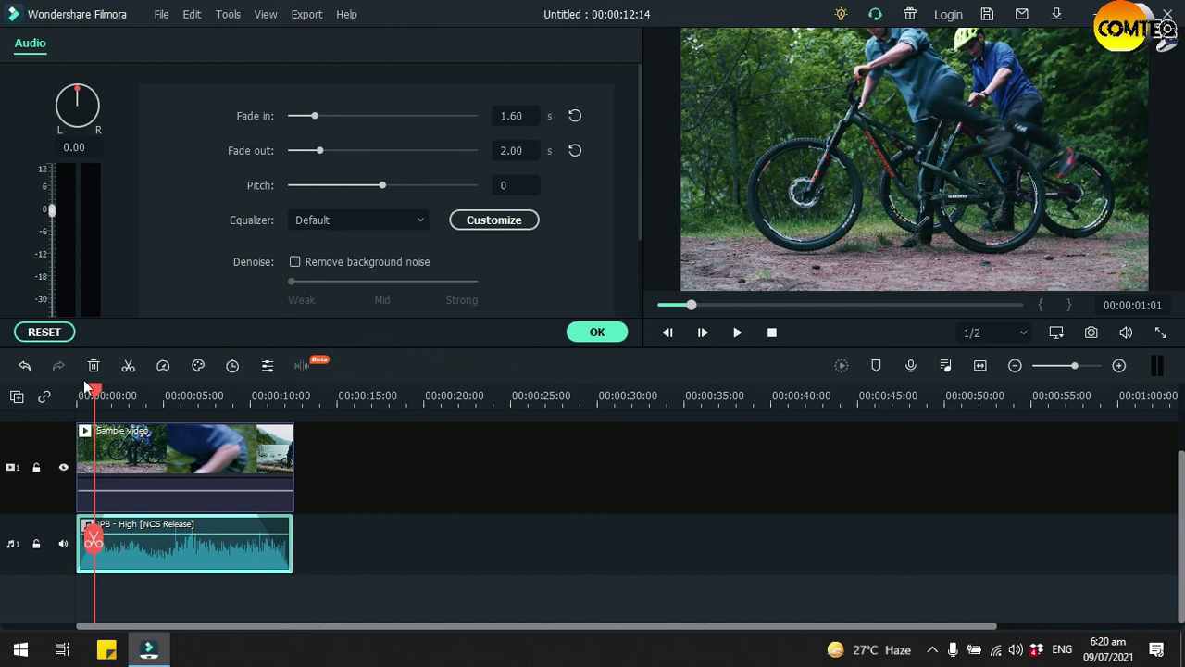
pyautogui.moveTo(94, 394); pyautogui.dragTo(77, 395)
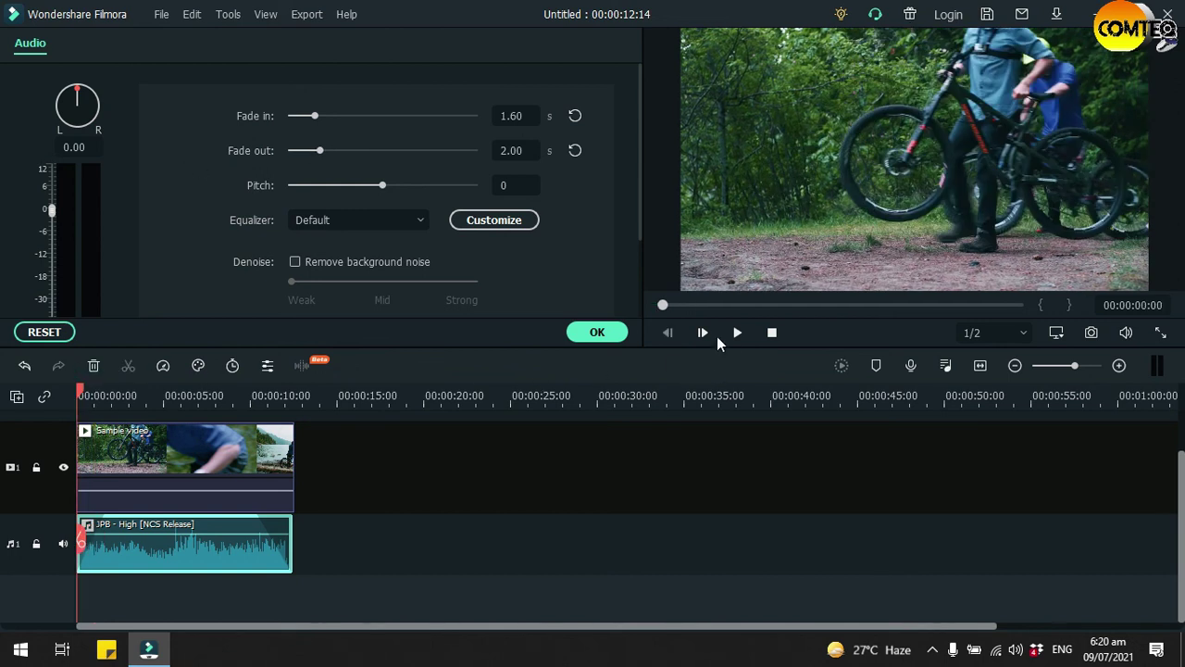
pyautogui.click(736, 334)
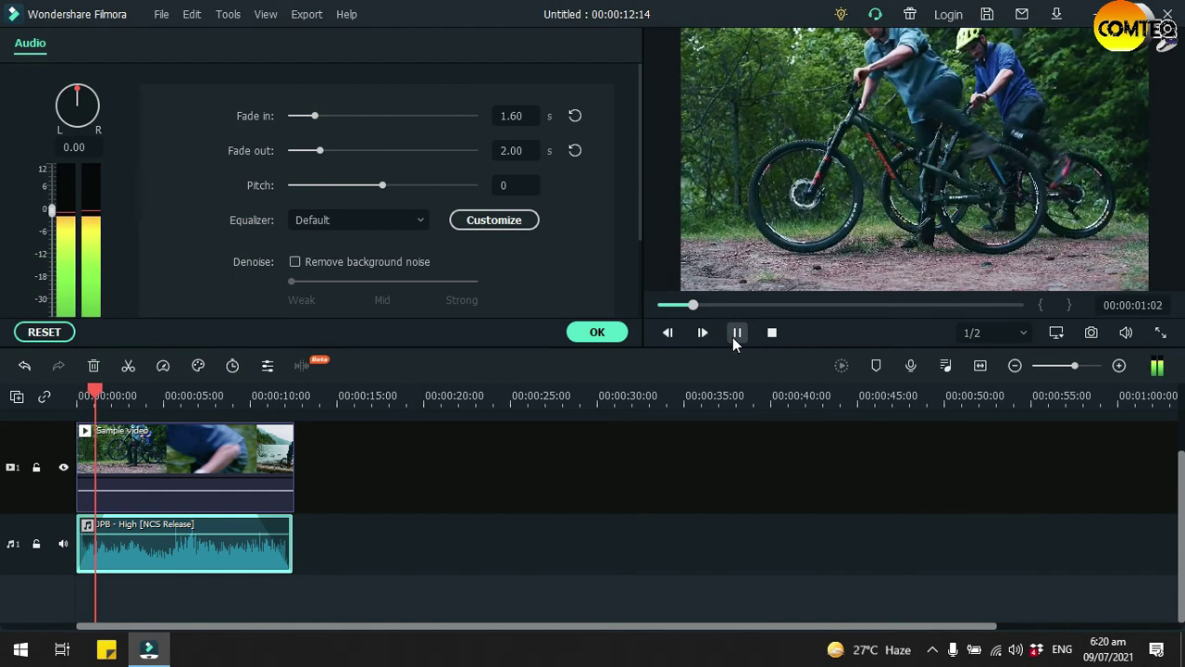